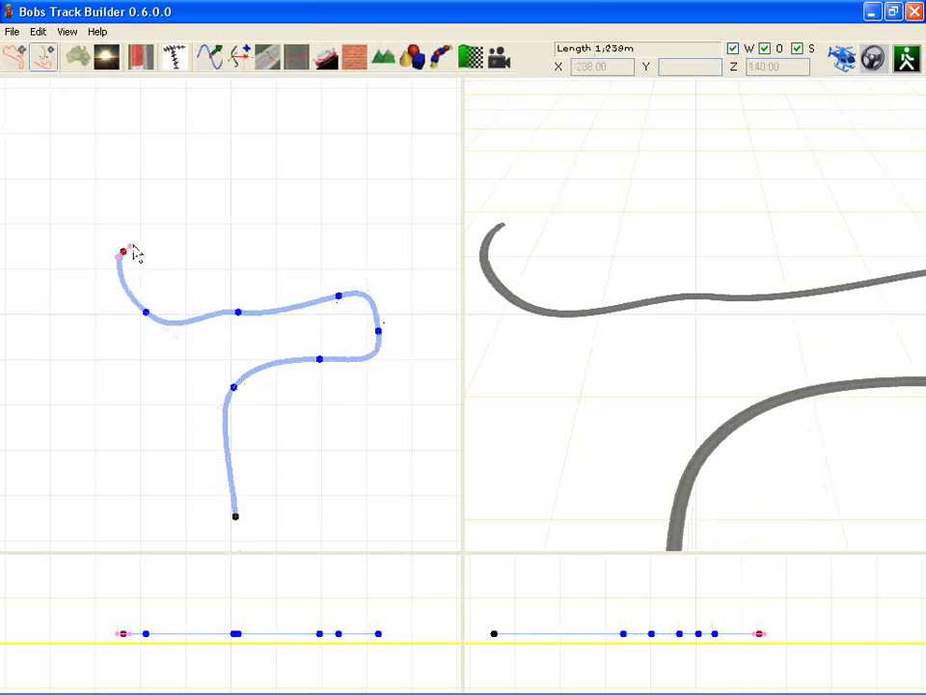
Step: Extend the track with six more nodes in wide alternating bends, to a total length of about 2,800 m
click(230, 233)
click(350, 219)
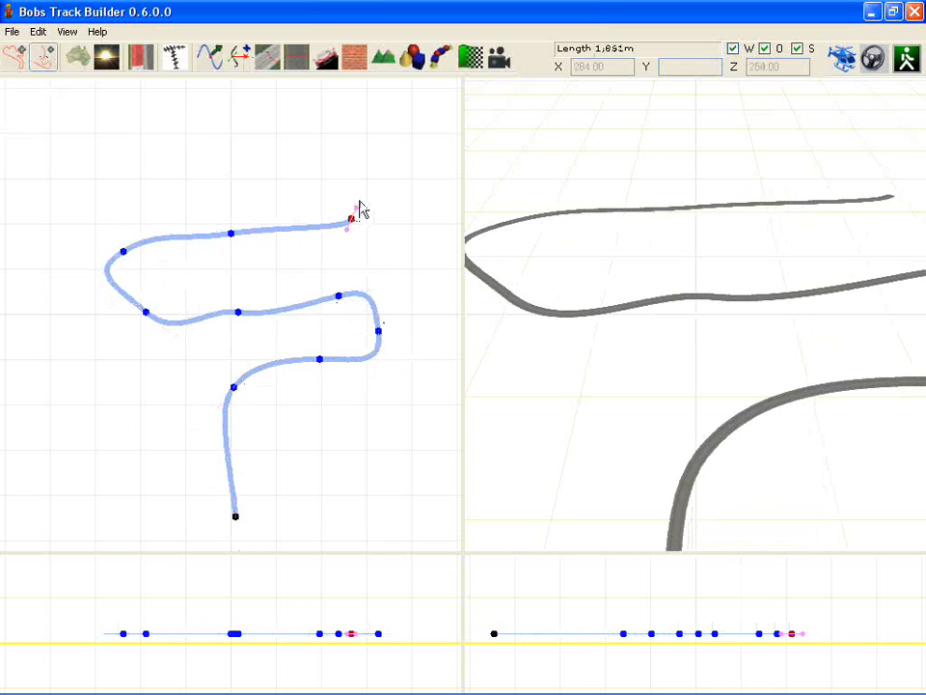
click(350, 168)
click(260, 154)
click(133, 174)
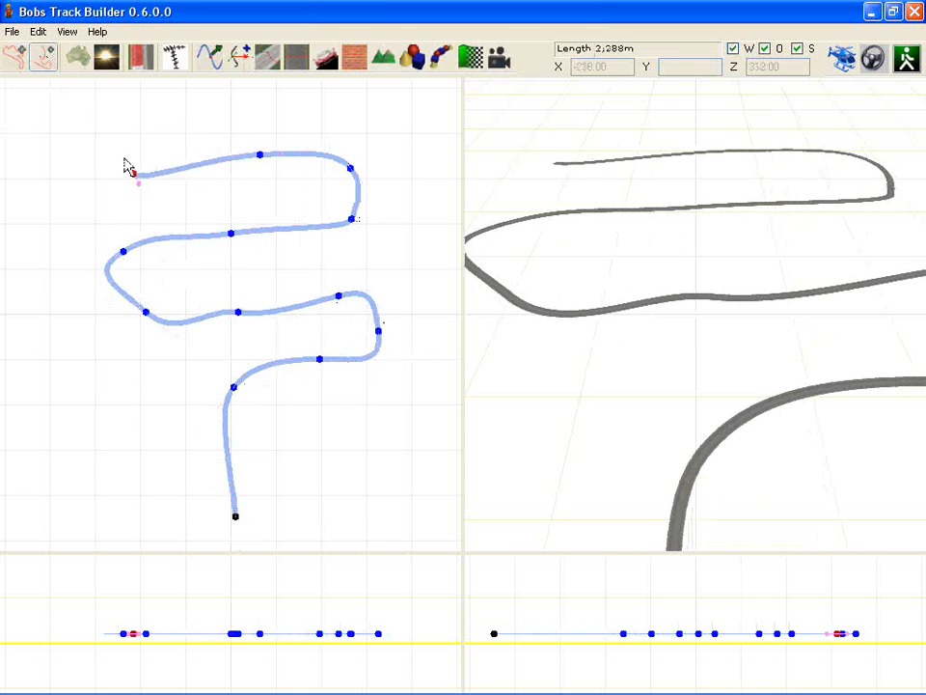
click(204, 116)
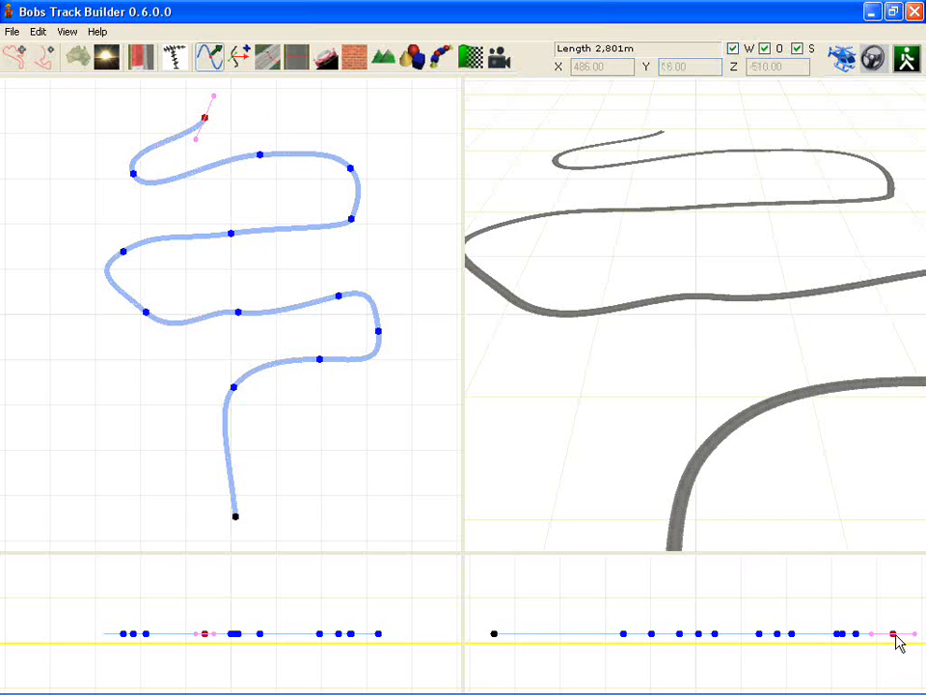
Step: Raise the track's end node well above the ground and smooth all track nodes by height
drag(893, 635, 882, 541)
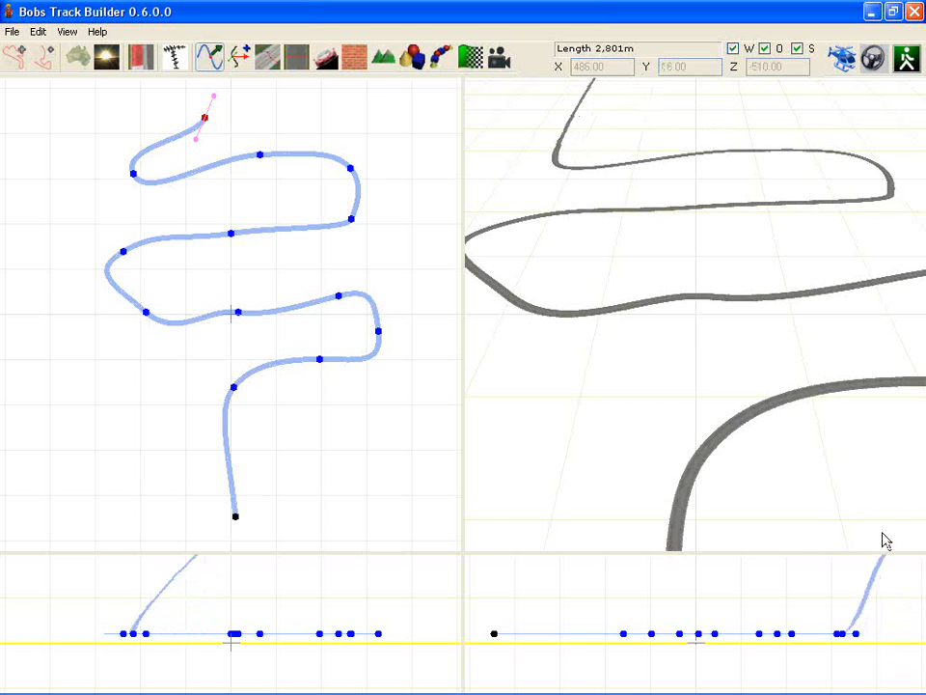
key(ctrl+a)
right_click(740, 615)
mouse_move(818, 547)
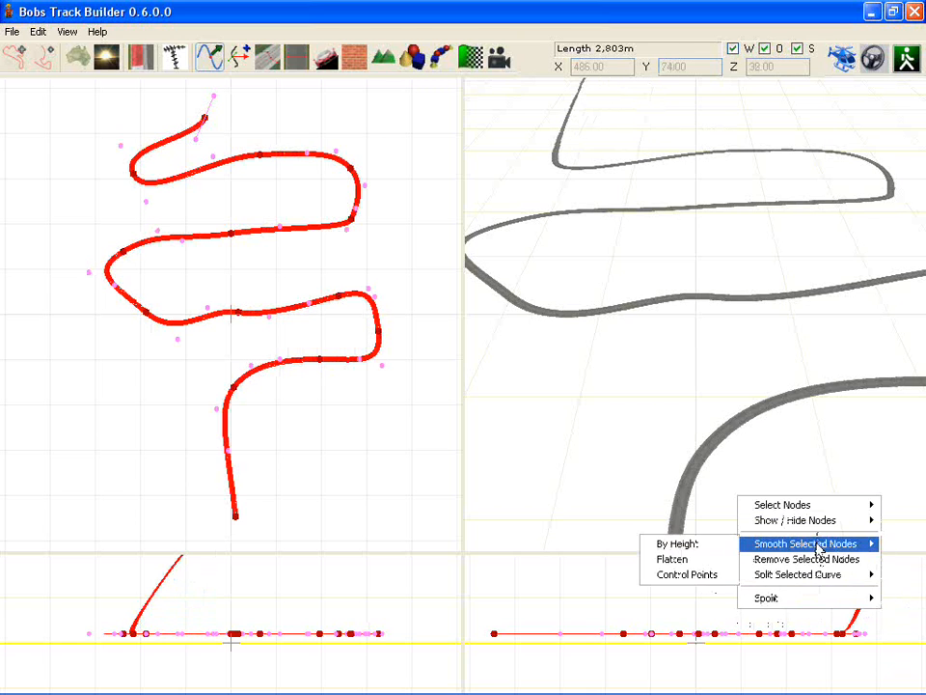
click(721, 546)
Step: Smooth the control points of all selected track nodes
right_click(747, 590)
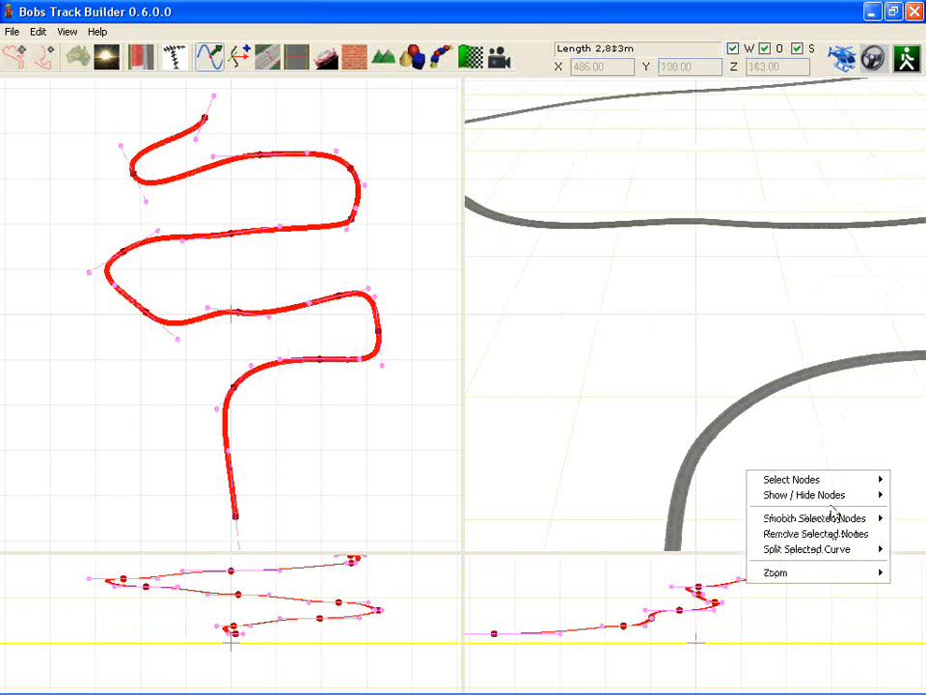
mouse_move(761, 521)
click(719, 553)
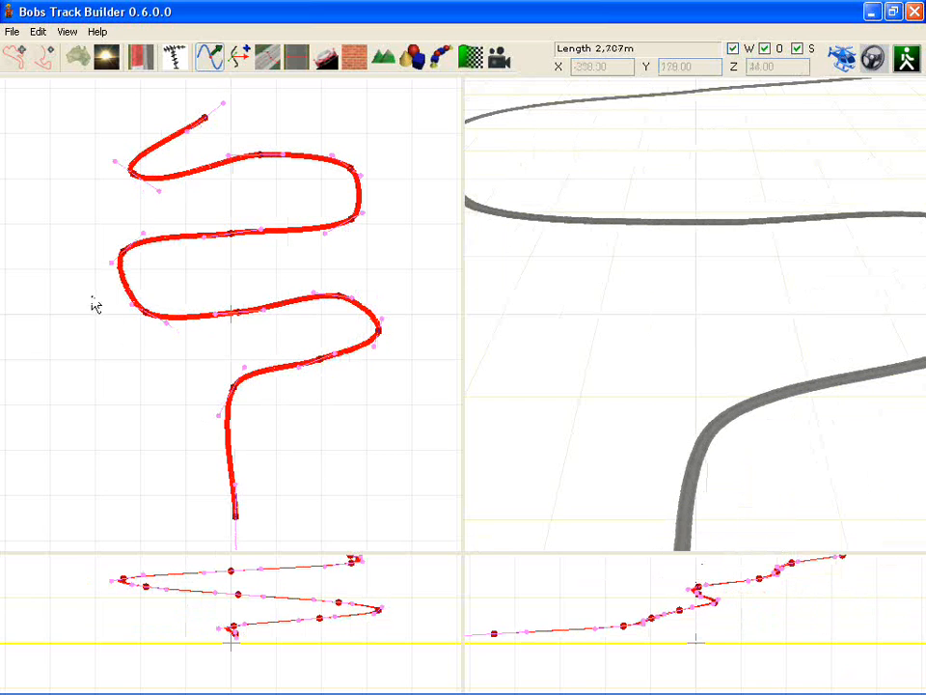
Step: Add two-panel terrain on both sides with the Click & Drag method, from near the track's start through the second bend
key(F8)
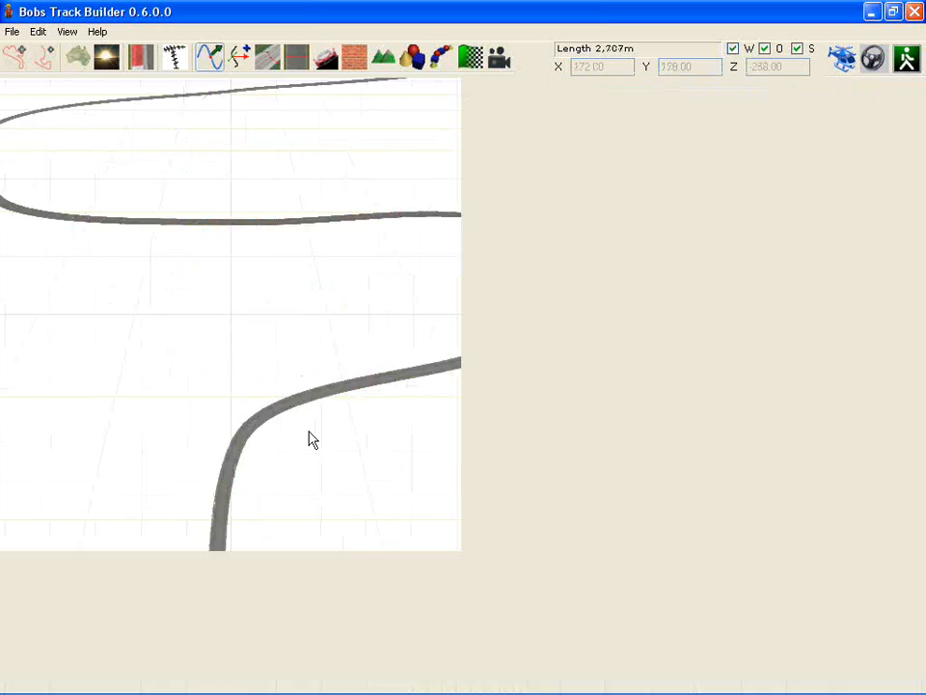
right_drag(461, 595, 405, 331)
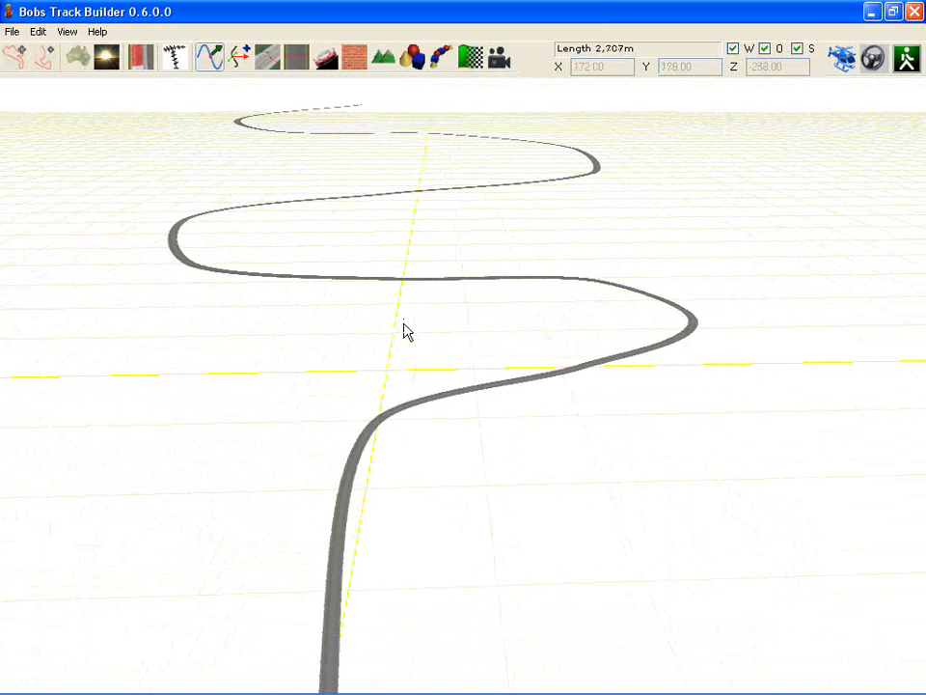
click(384, 57)
click(761, 364)
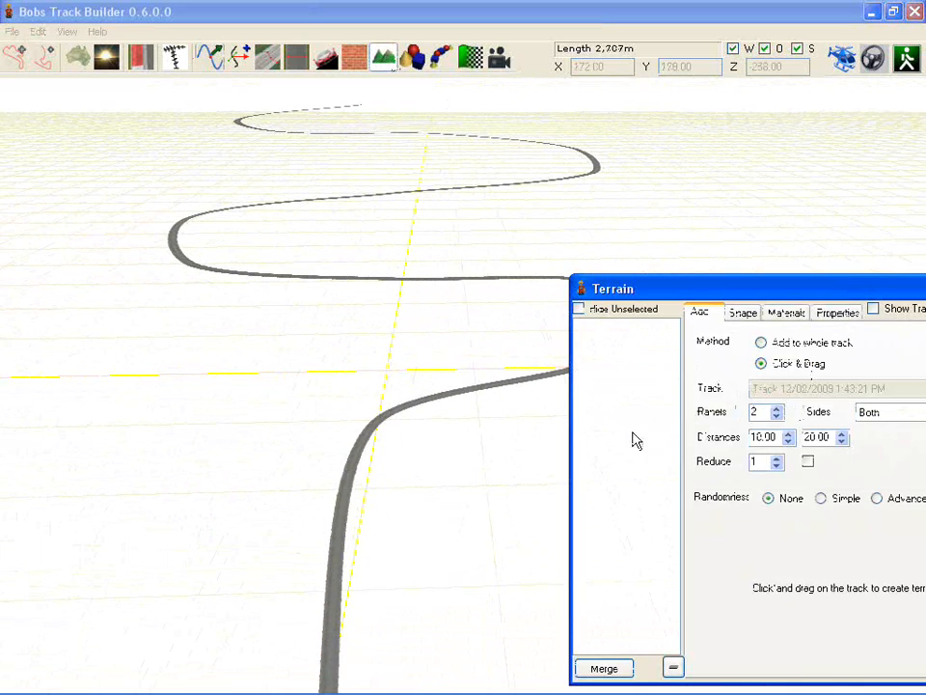
right_drag(533, 478, 512, 546)
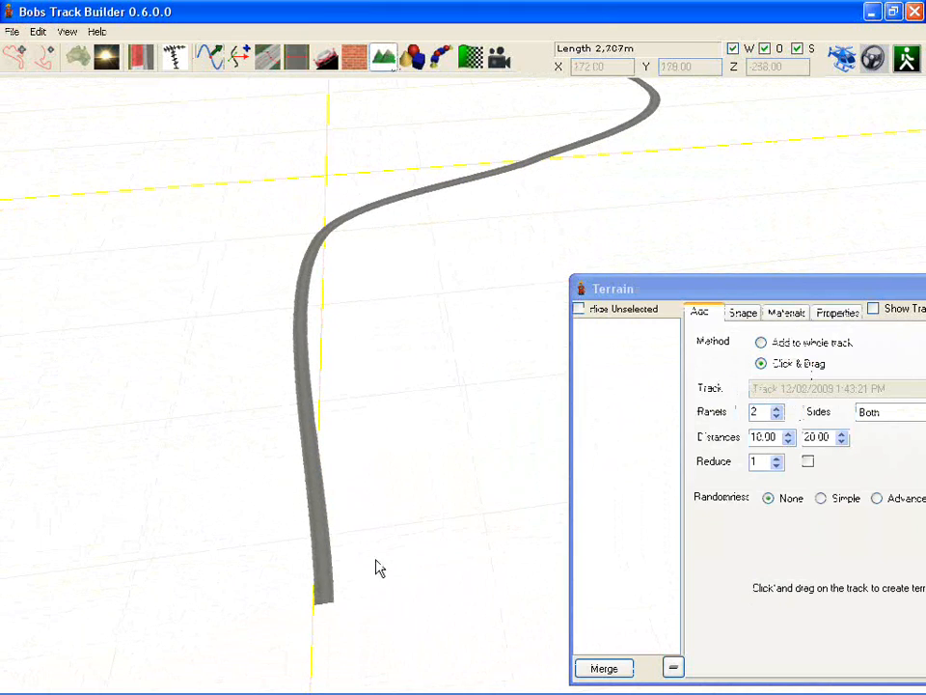
drag(319, 563, 416, 242)
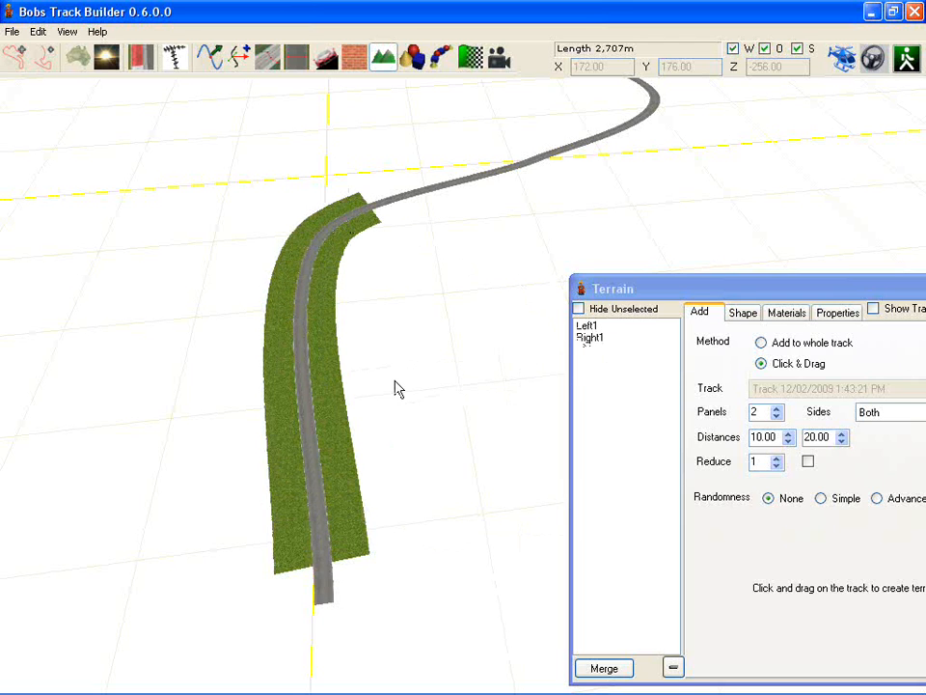
right_drag(371, 216, 402, 285)
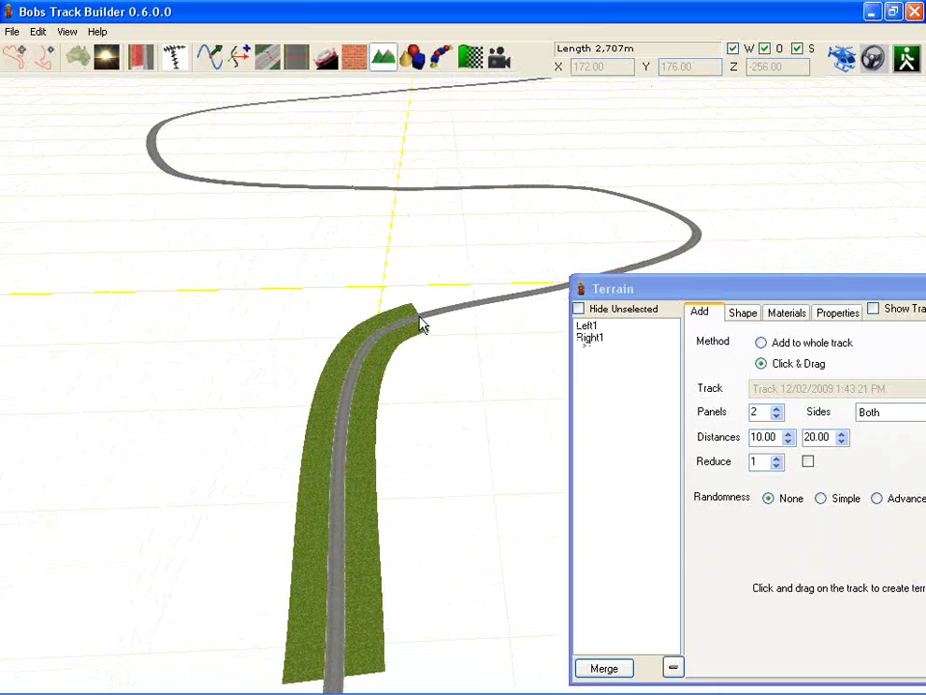
drag(420, 325, 380, 190)
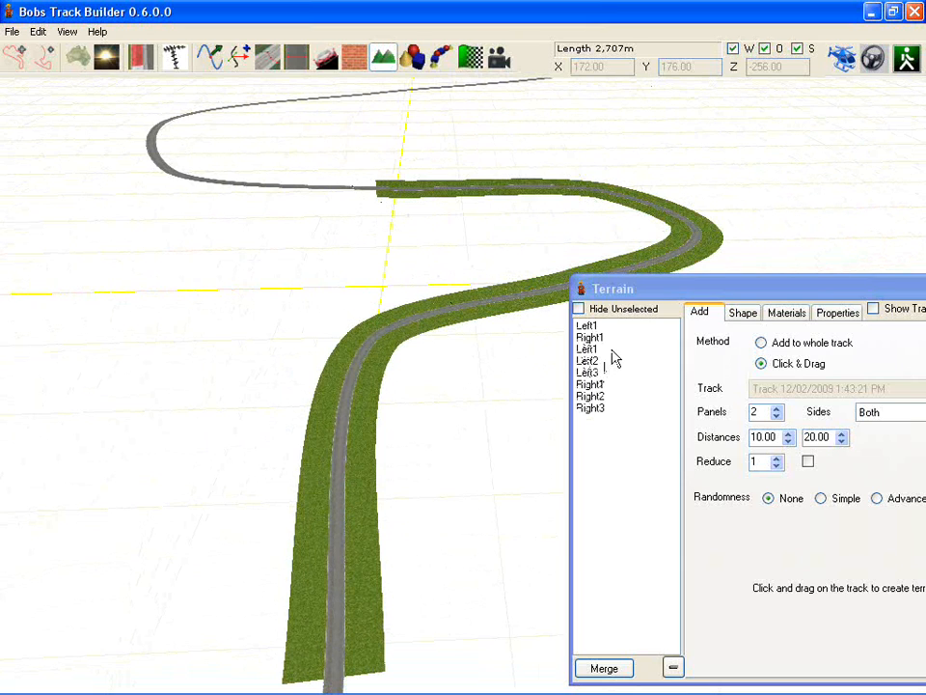
Step: Hide the unselected terrain and inspect individual left and right sections one at a time
click(591, 349)
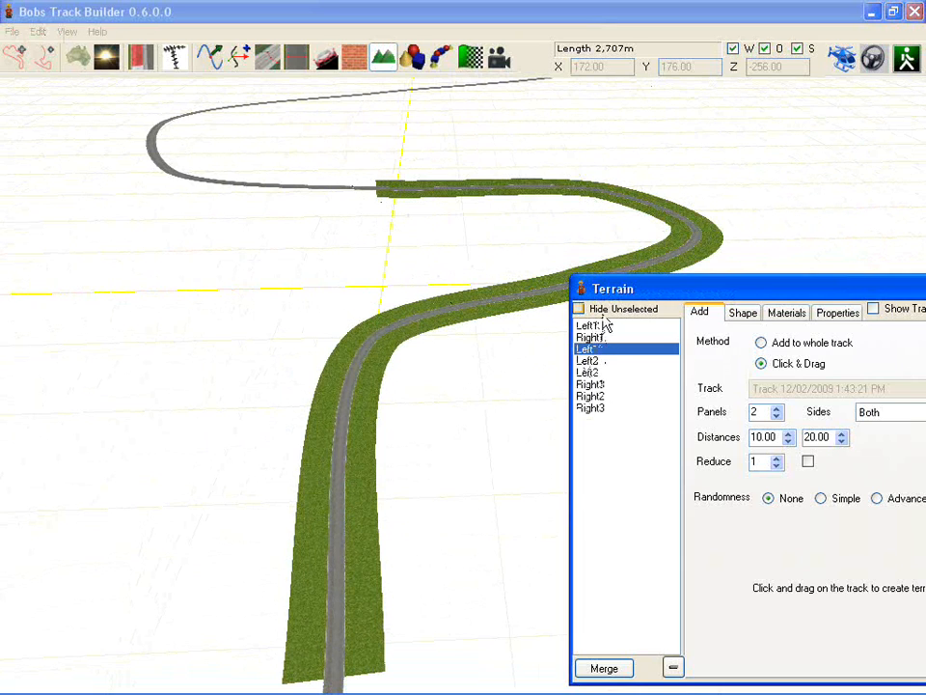
click(600, 311)
click(591, 361)
click(591, 373)
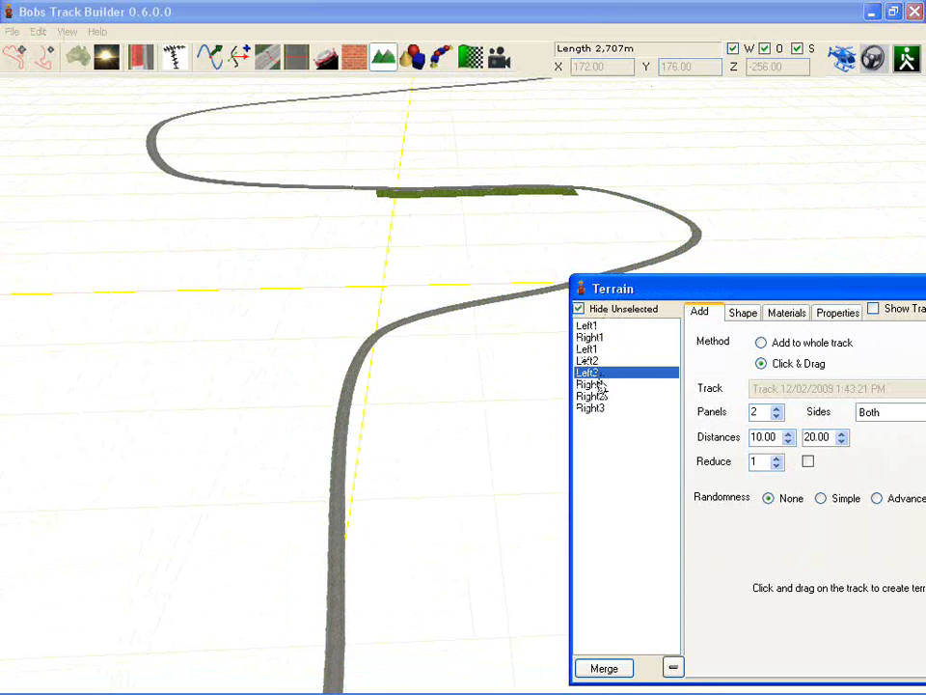
click(593, 384)
click(598, 408)
Step: Select all the terrain sections and delete them
drag(600, 413, 599, 325)
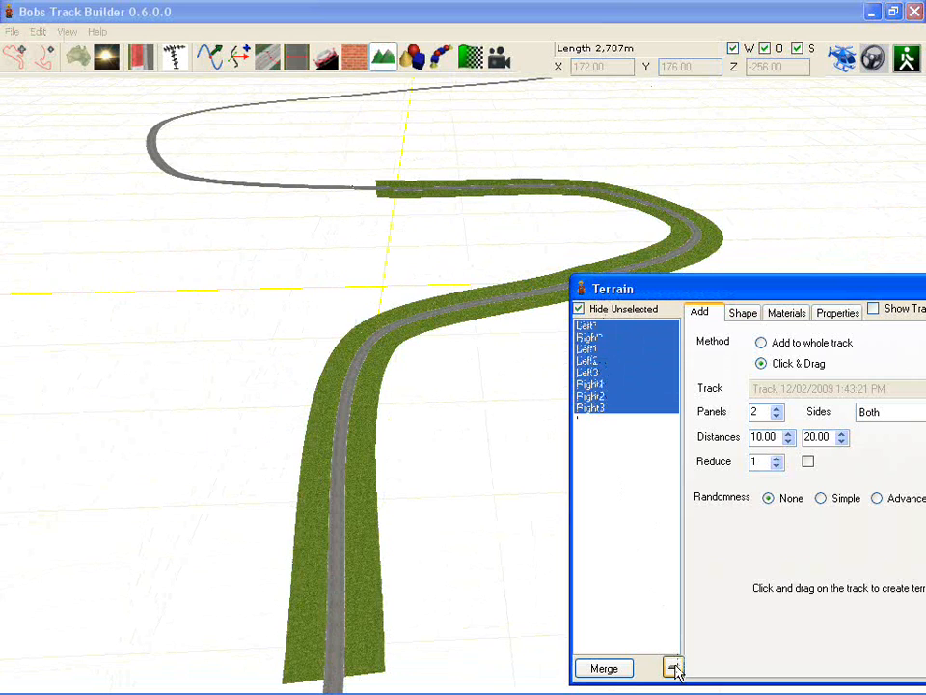
click(672, 667)
Step: Set the terrain method to Add to whole track with 4 panels
scroll(339, 455, down, 2)
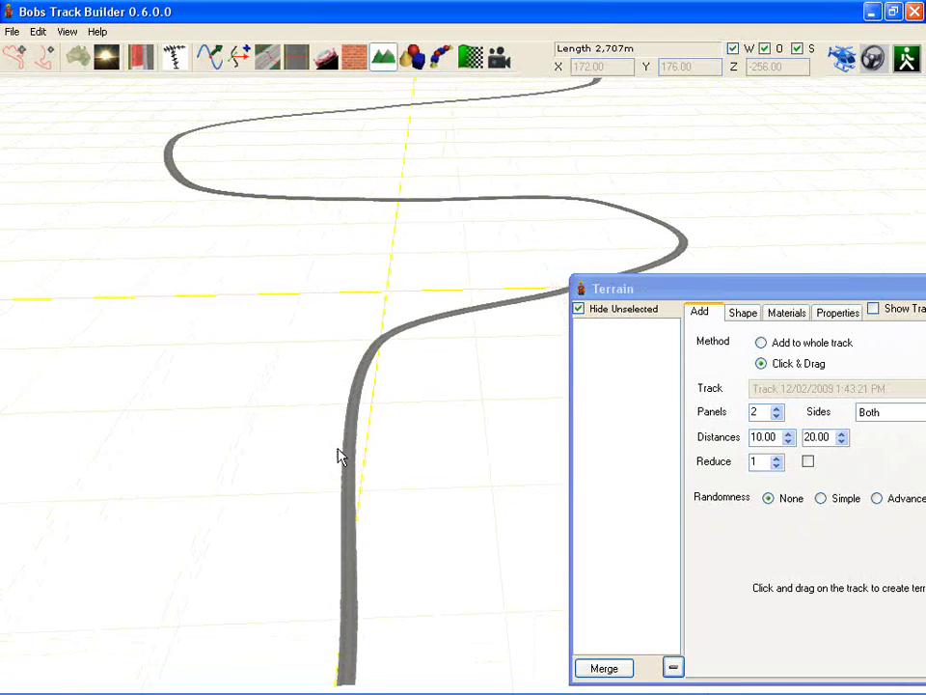
scroll(336, 449, down, 2)
click(761, 342)
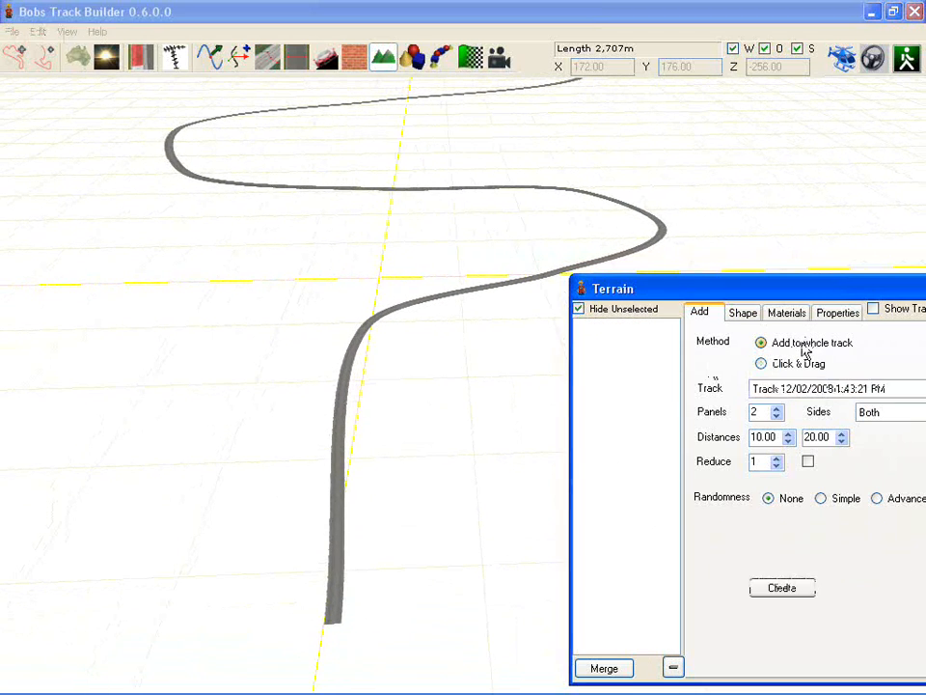
click(777, 409)
click(778, 409)
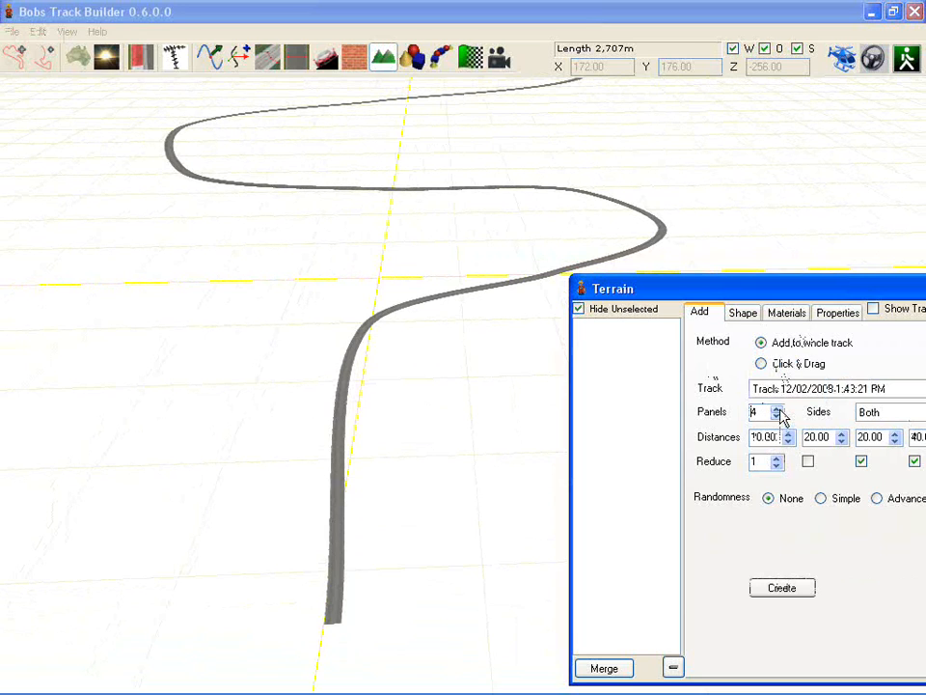
Step: Create the whole-track terrain with Simple randomness, Medium size and Bumpy bumpiness, and show the unselected sections
click(836, 500)
click(837, 520)
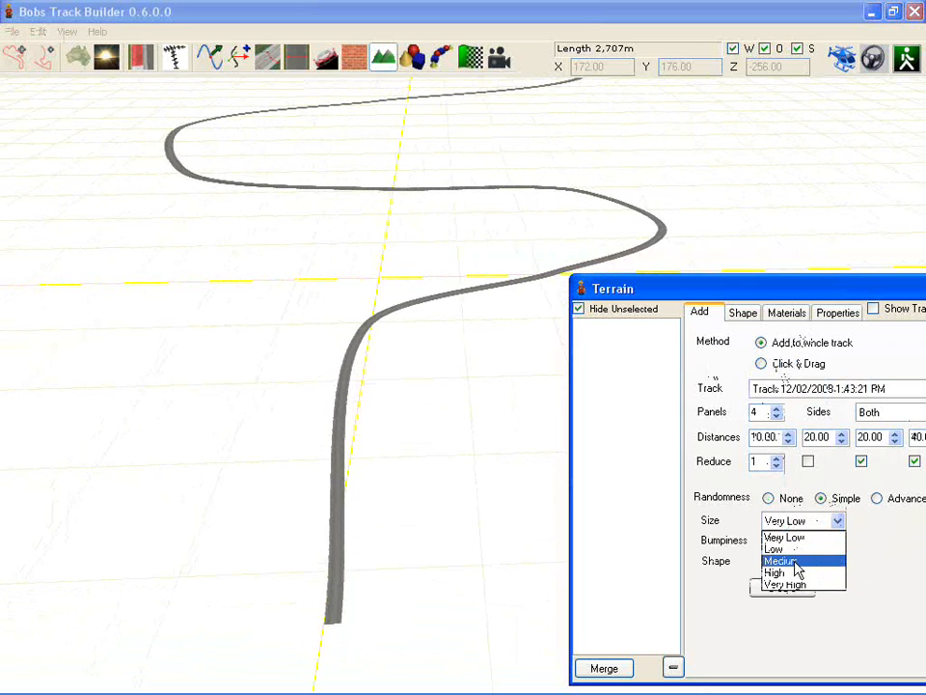
click(795, 562)
click(794, 542)
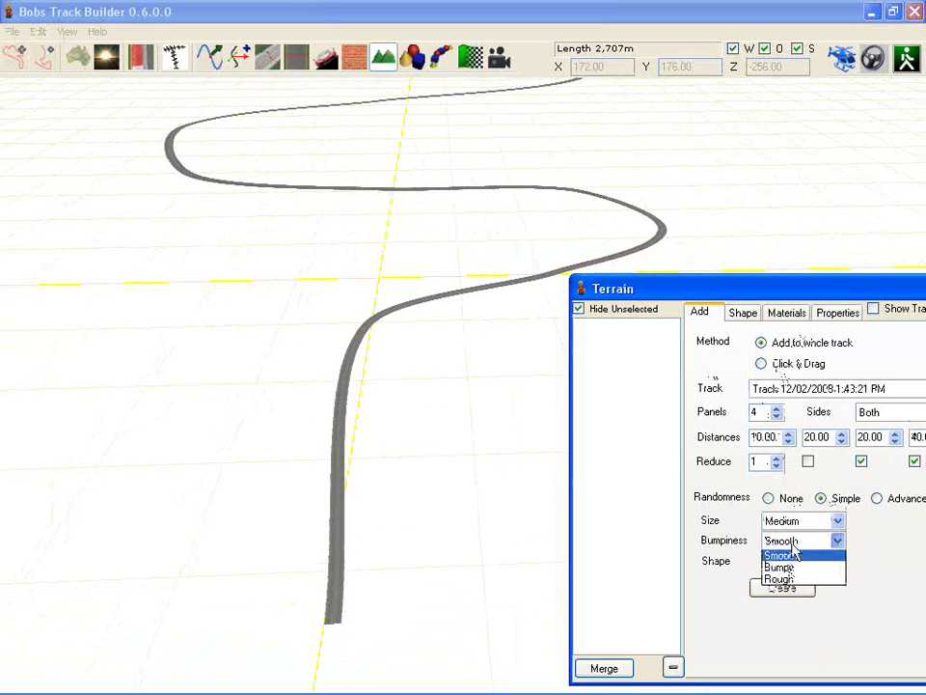
click(781, 568)
click(782, 586)
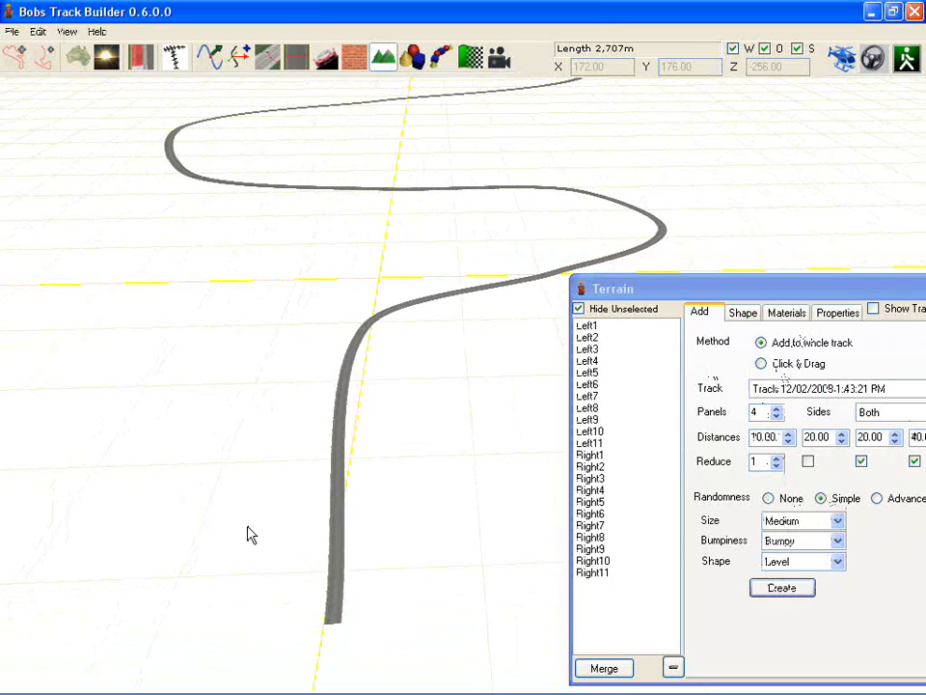
click(631, 308)
Step: Examine the terrain mesh near the track's start in wireframe and with the wireframe over the textured surface
middle_drag(358, 406, 325, 482)
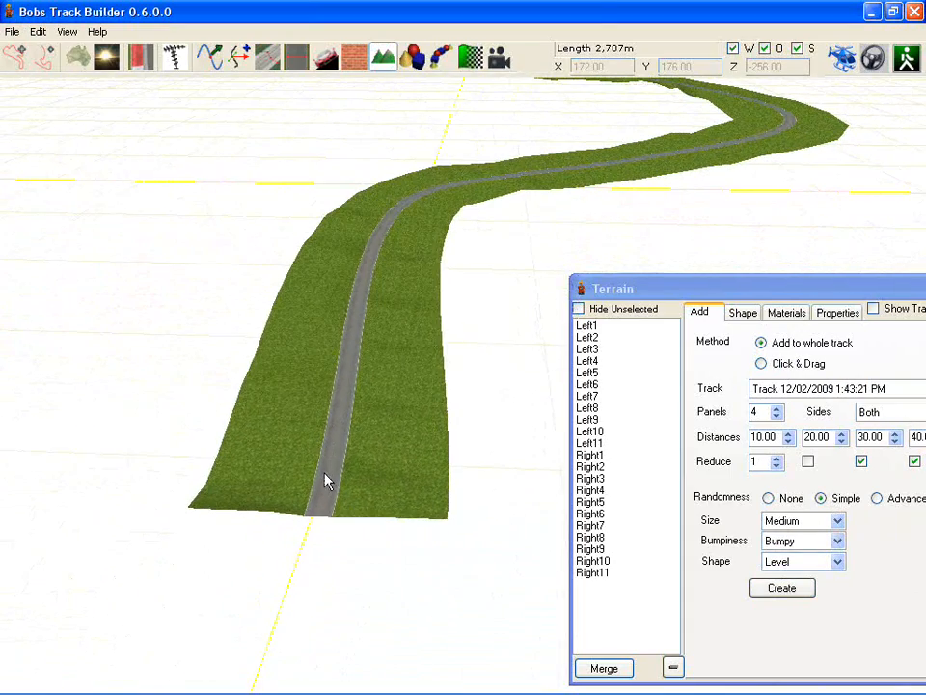
key(w)
scroll(326, 463, up, 4)
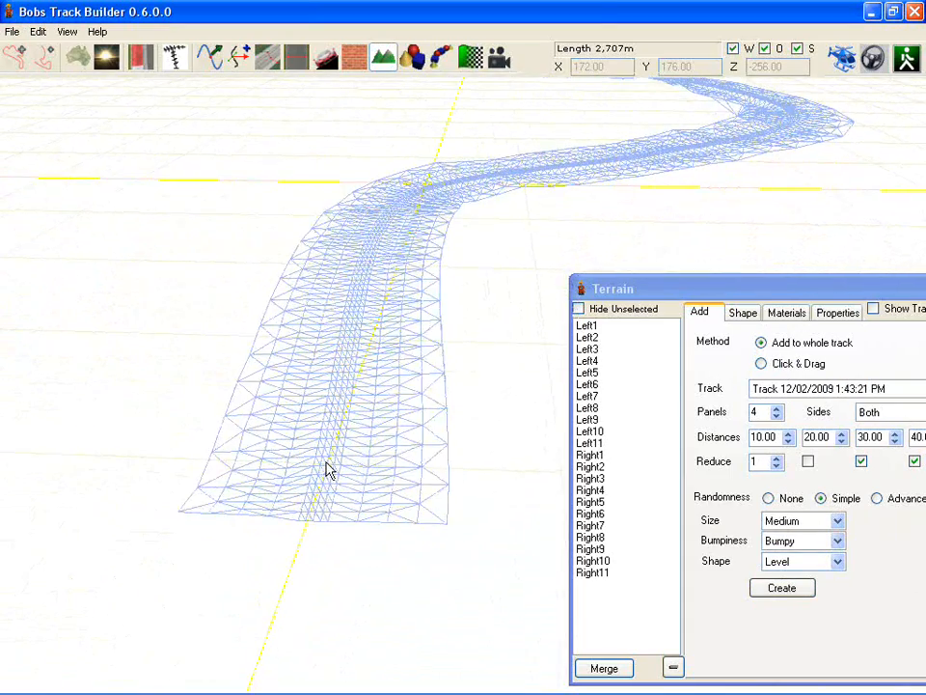
scroll(326, 469, up, 4)
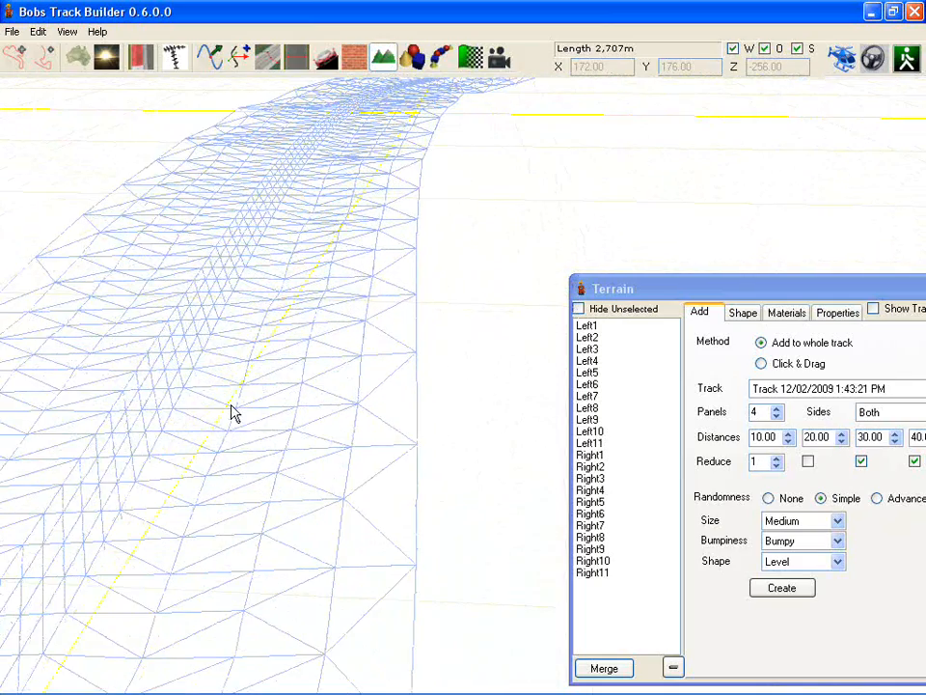
scroll(260, 405, up, 2)
mouse_move(265, 392)
middle_down()
mouse_move(249, 377)
mouse_move(264, 374)
middle_up()
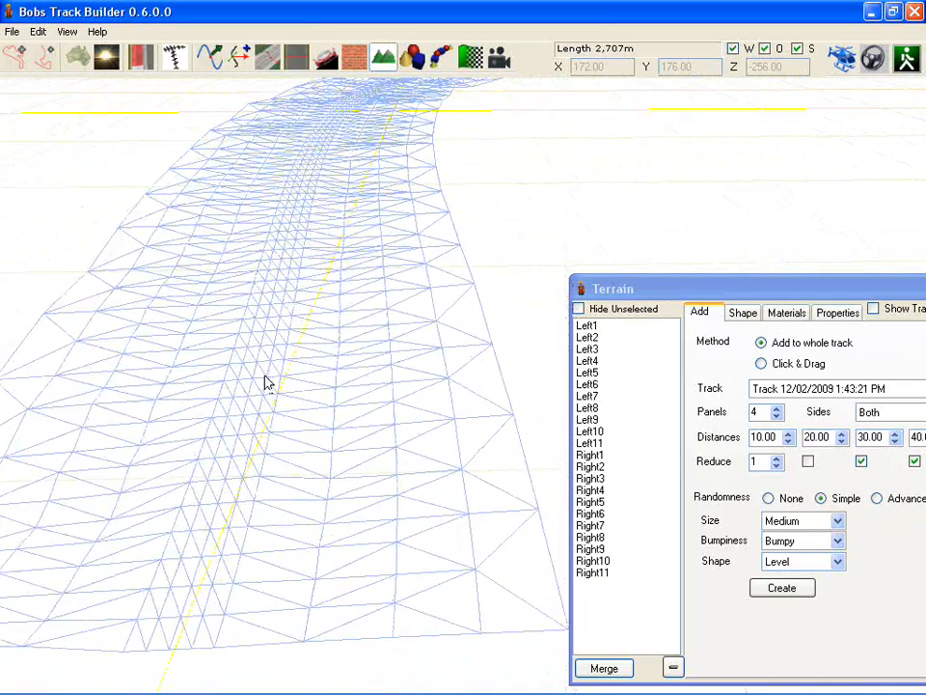
key(w)
scroll(305, 384, up, 2)
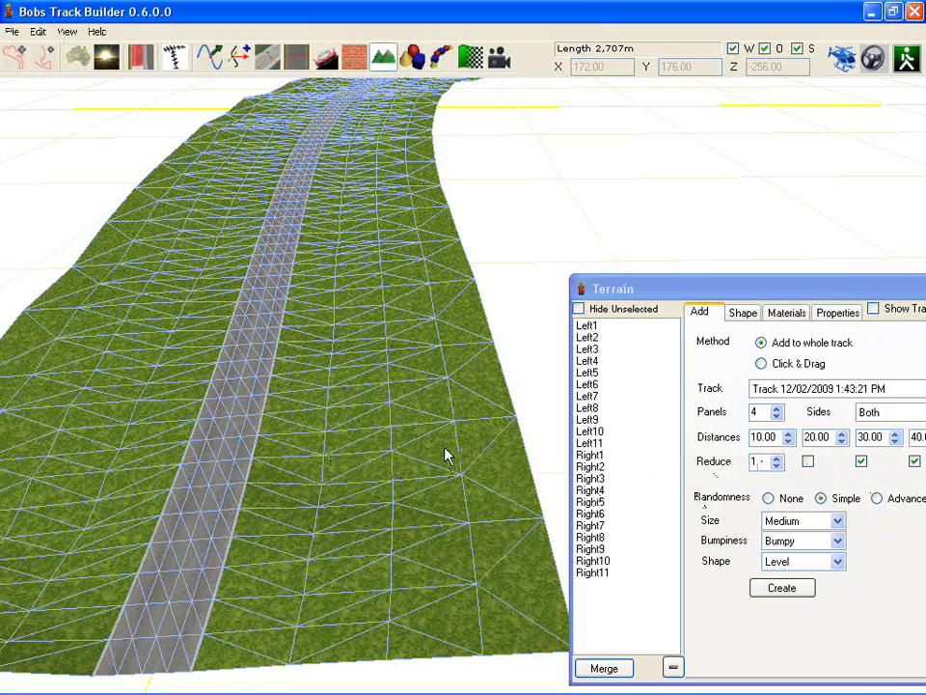
drag(506, 479, 306, 324)
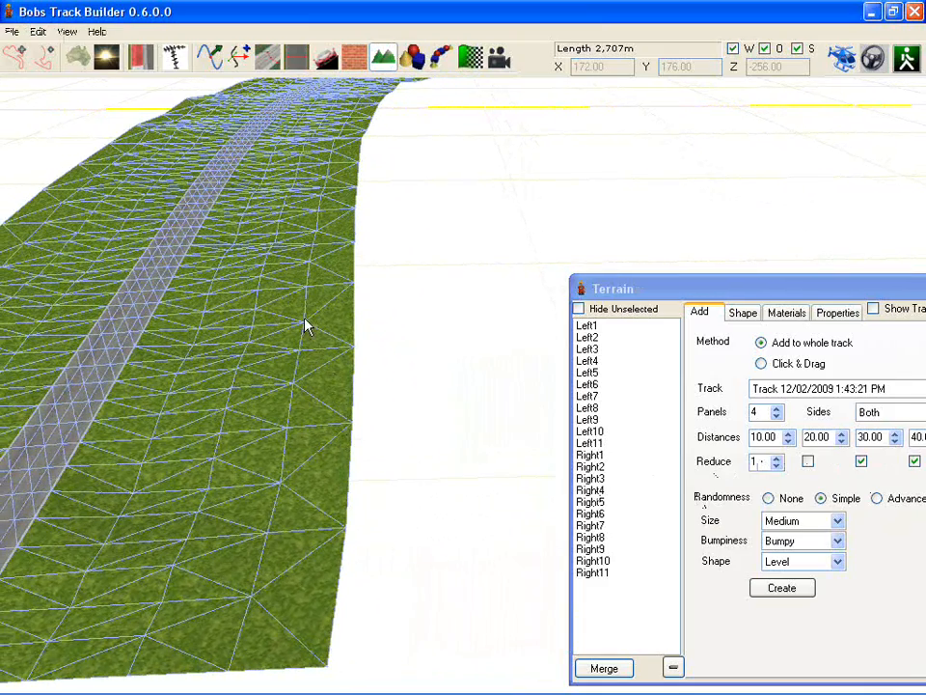
Step: Select the anchors along the terrain's right outer edge, move them slightly outward and clear the selection
click(742, 318)
mouse_move(245, 319)
middle_down()
mouse_move(255, 284)
mouse_move(244, 320)
mouse_move(256, 316)
middle_up()
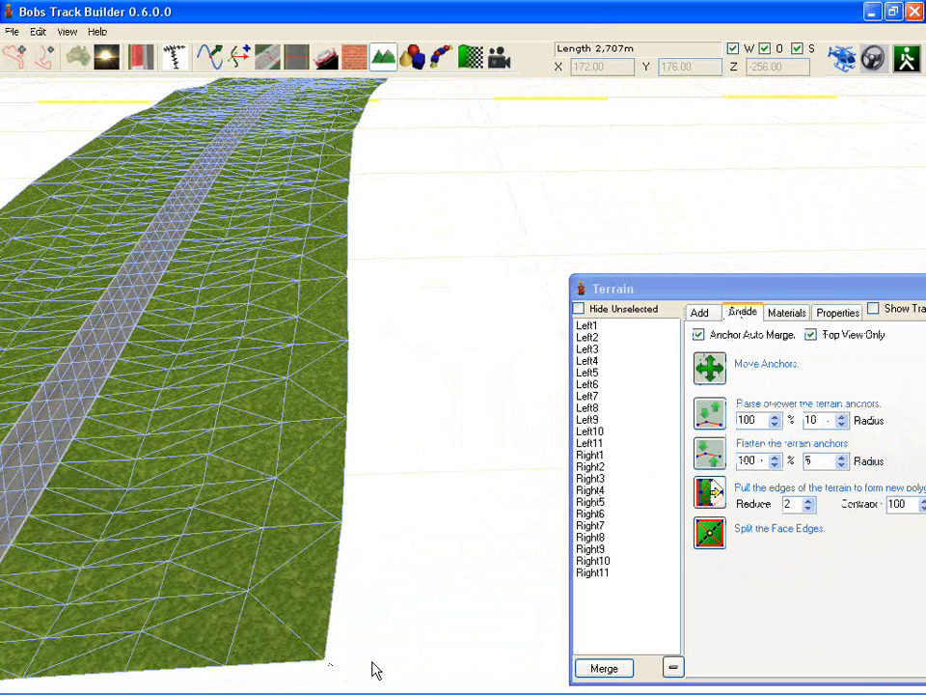
drag(372, 661, 375, 666)
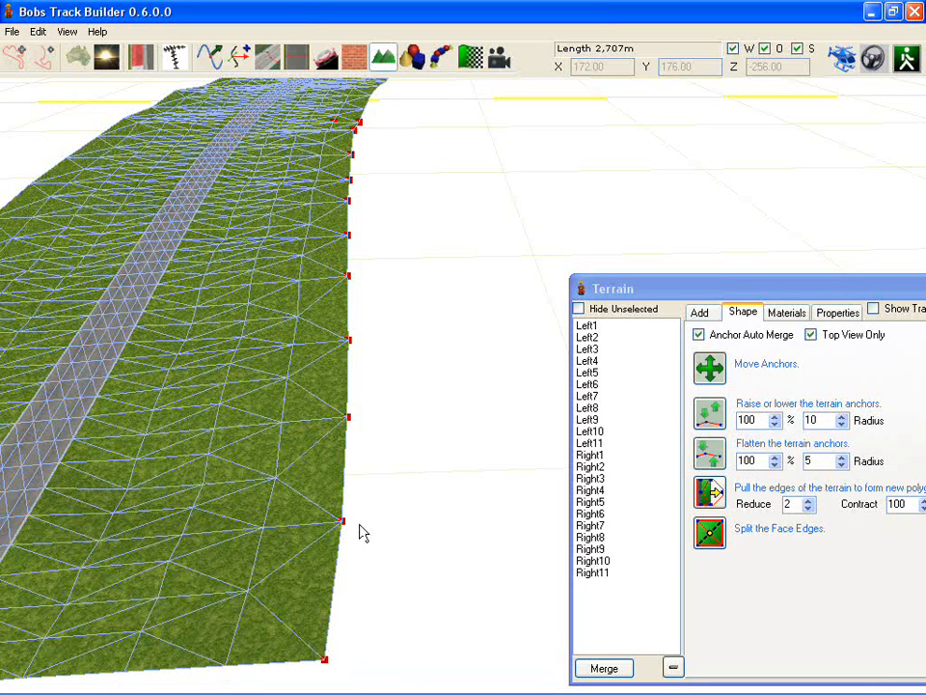
drag(344, 522, 363, 527)
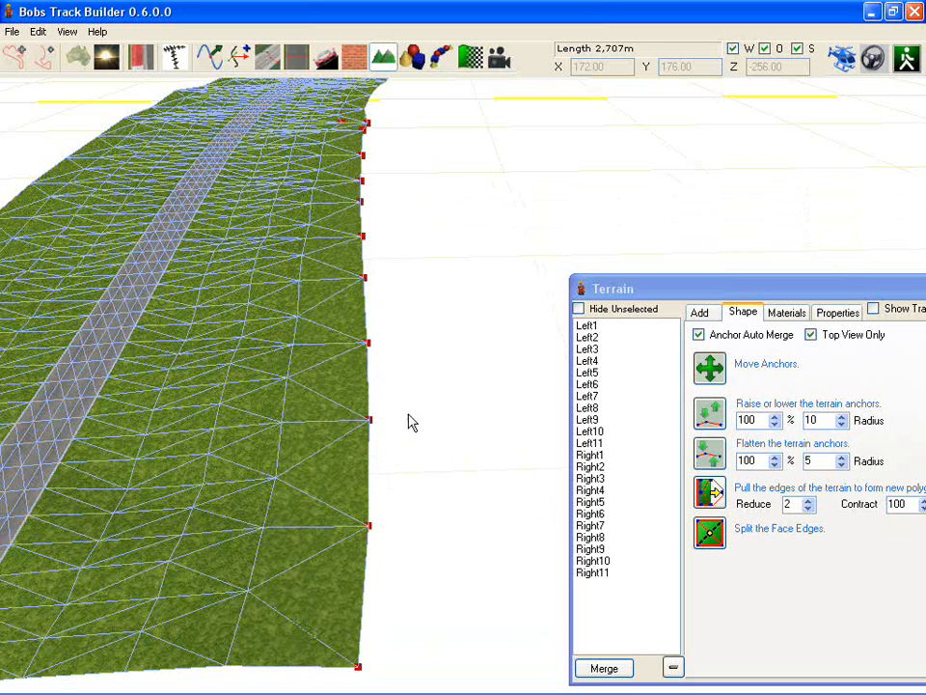
click(420, 379)
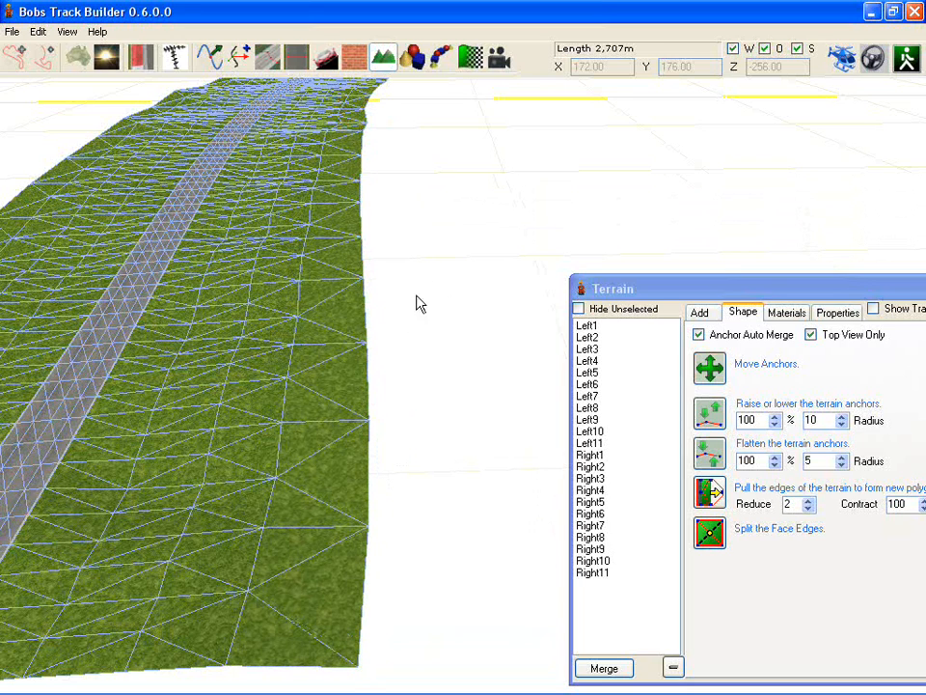
Step: Try changing the selection of several anchors along the terrain's right outer edge, and clear it
drag(334, 415, 333, 425)
mouse_move(406, 517)
mouse_down()
mouse_move(319, 657)
mouse_move(397, 641)
mouse_up()
mouse_move(373, 502)
ctrl+mouse_down()
mouse_move(406, 536)
mouse_move(380, 512)
ctrl+mouse_up()
mouse_move(399, 413)
ctrl+mouse_down()
mouse_move(360, 398)
mouse_move(380, 418)
ctrl+mouse_up()
click(455, 457)
Step: Pull the nearest edge segment on the terrain's right side outward to form a new polygon
click(705, 496)
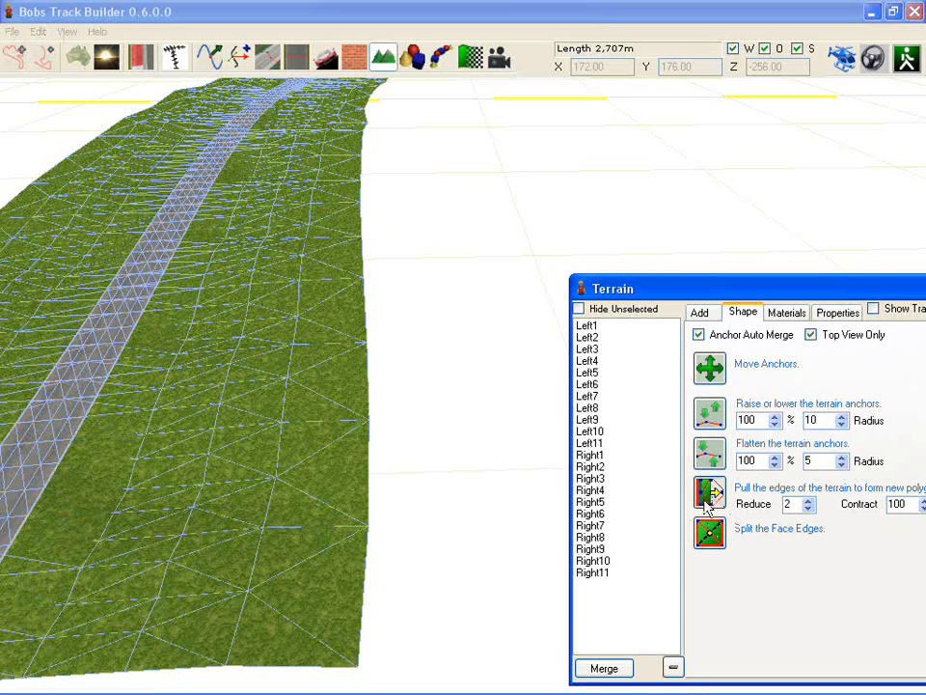
drag(366, 607, 496, 602)
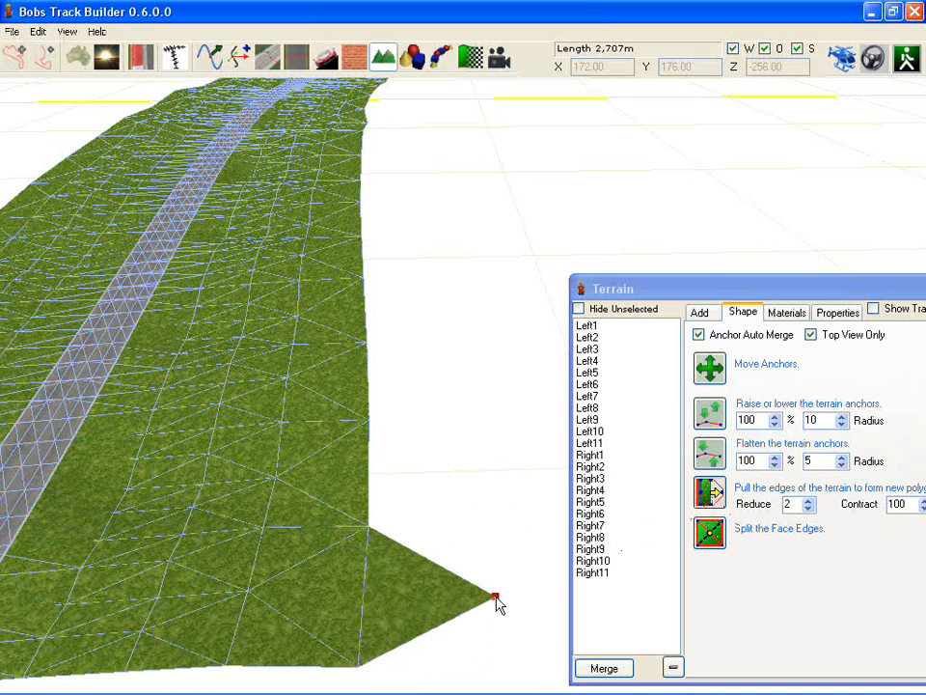
Step: Try to pull the adjacent edge on the terrain's right side outward as a second polygon, and undo both edge pulls
drag(369, 526, 509, 525)
middle_drag(440, 567, 432, 538)
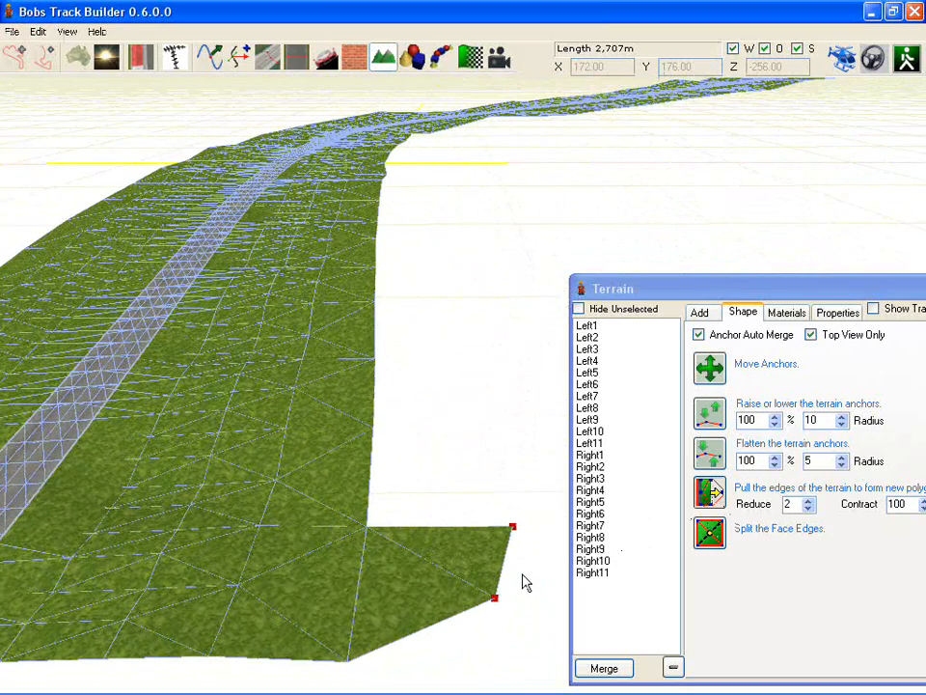
key(ctrl+z)
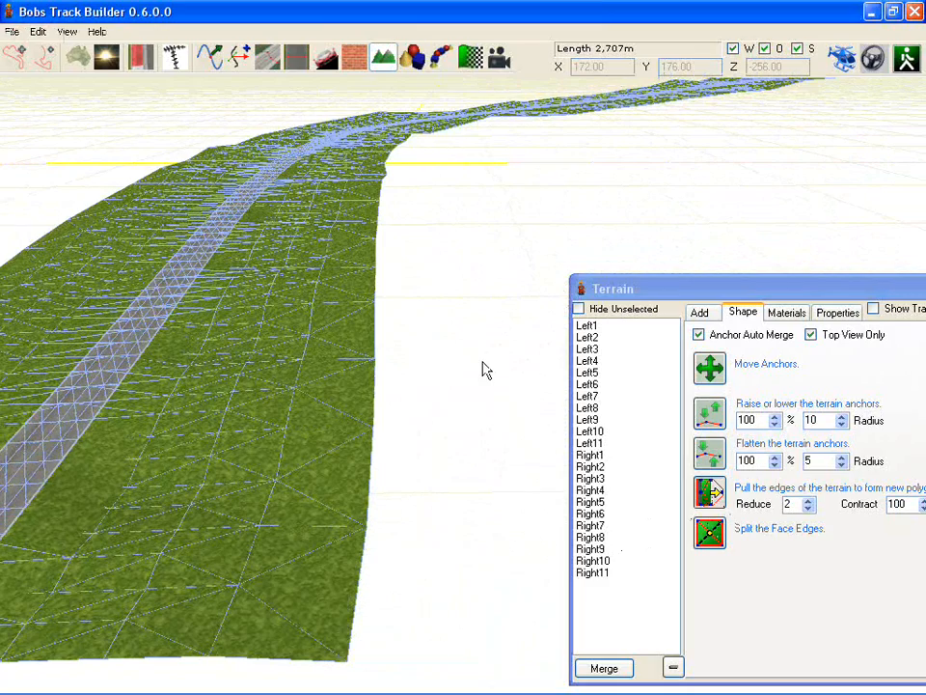
Step: Select the anchors along the terrain's right edge near the track's start and pull the edge outward repeatedly to form rows of wide polygons
middle_drag(375, 172, 391, 225)
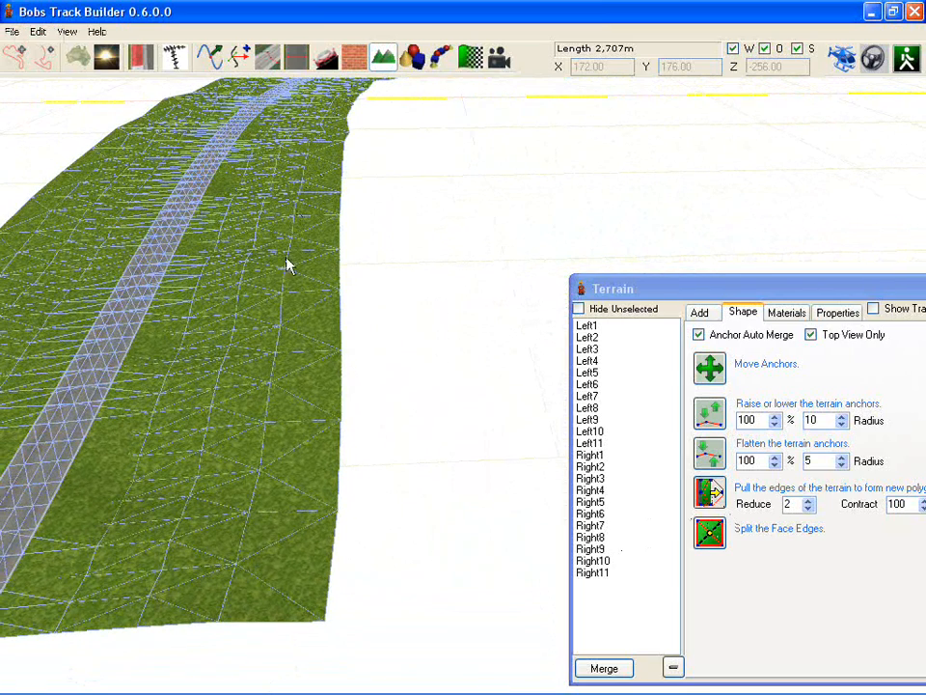
drag(375, 636, 374, 605)
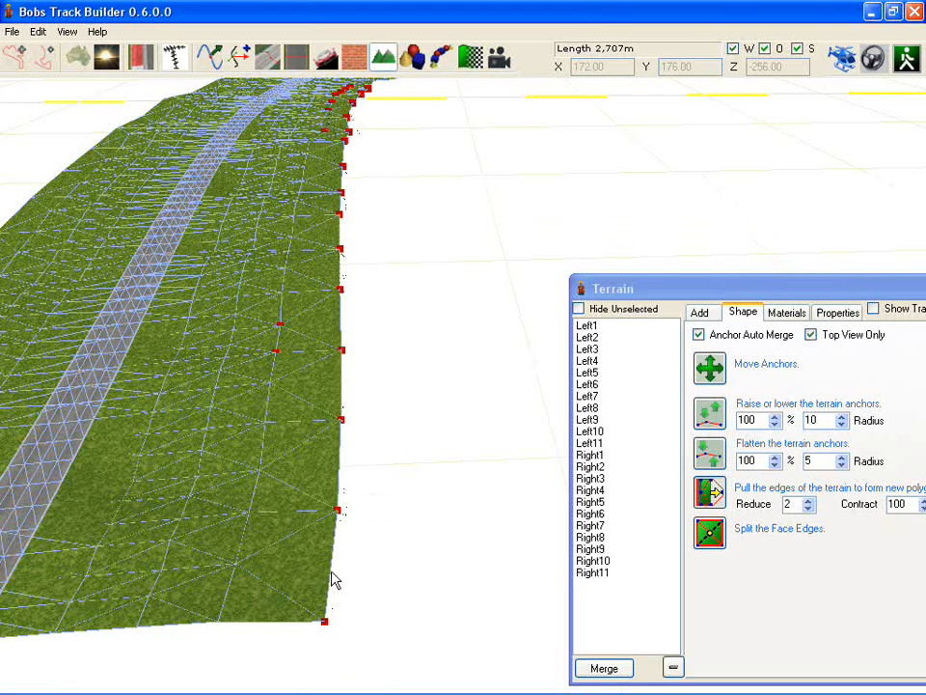
drag(332, 578, 777, 498)
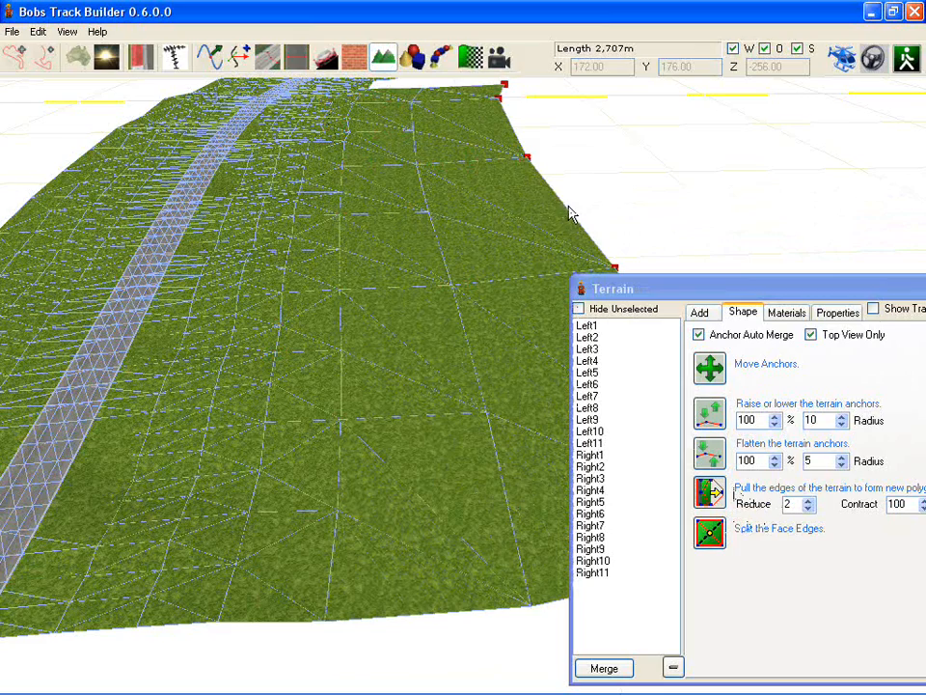
drag(569, 217, 704, 210)
mouse_move(469, 171)
right_down()
mouse_move(490, 163)
mouse_move(459, 176)
right_up()
right_drag(403, 216, 377, 289)
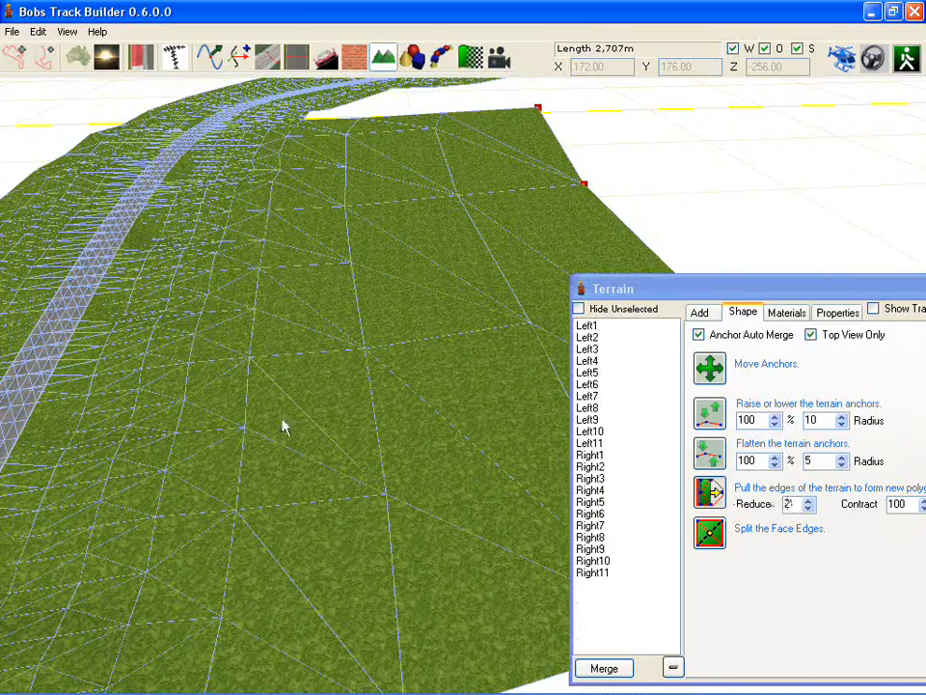
right_drag(282, 427, 456, 277)
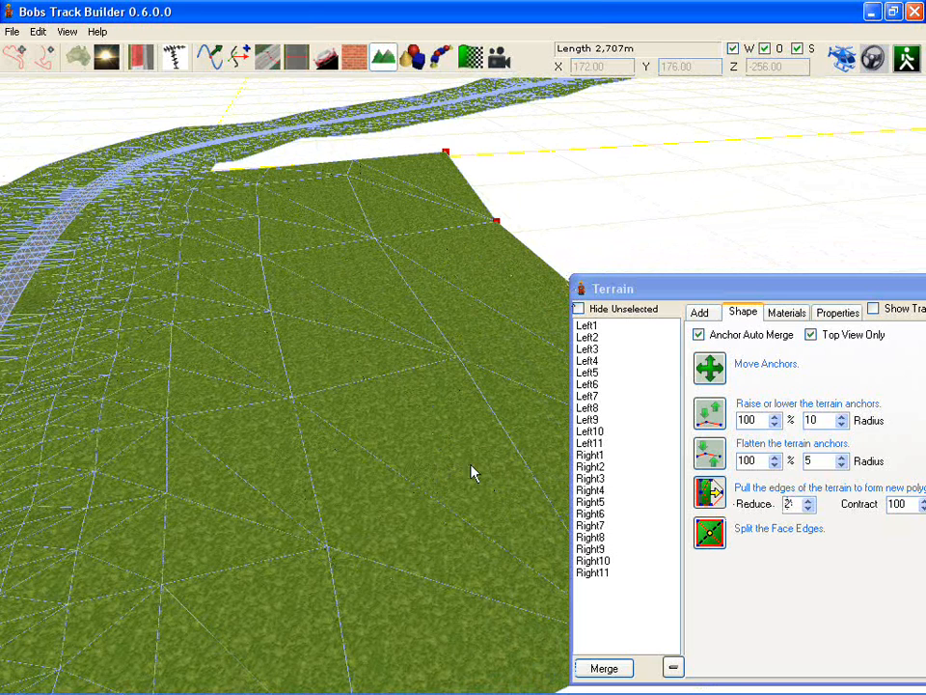
Step: Select the anchors along the terrain's left edge near the track's start and pull that edge outward in successive rows of new polygons
middle_drag(198, 272, 428, 543)
middle_drag(314, 283, 333, 316)
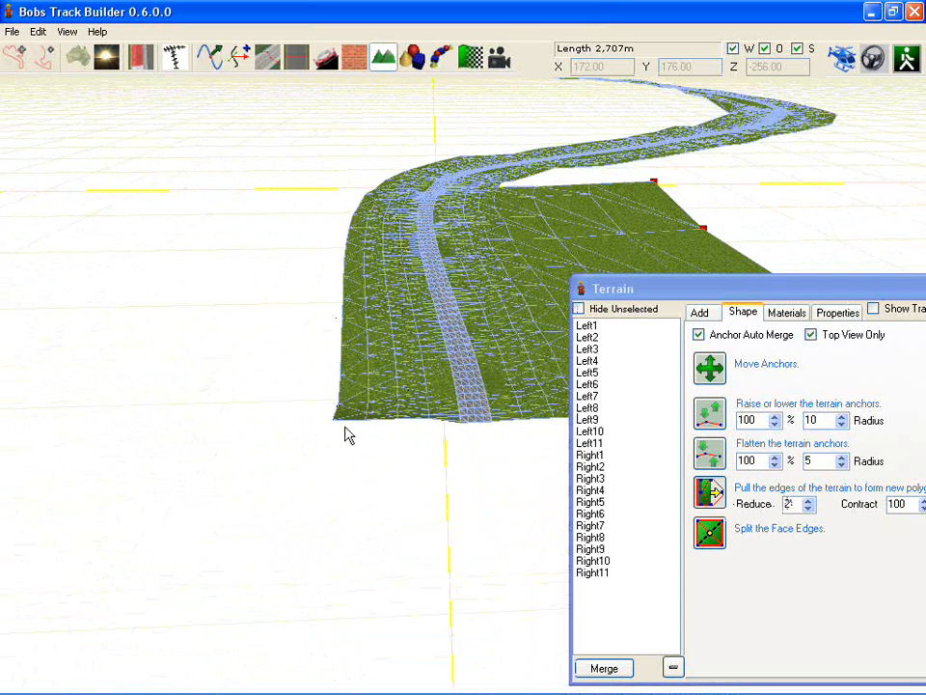
drag(356, 420, 399, 448)
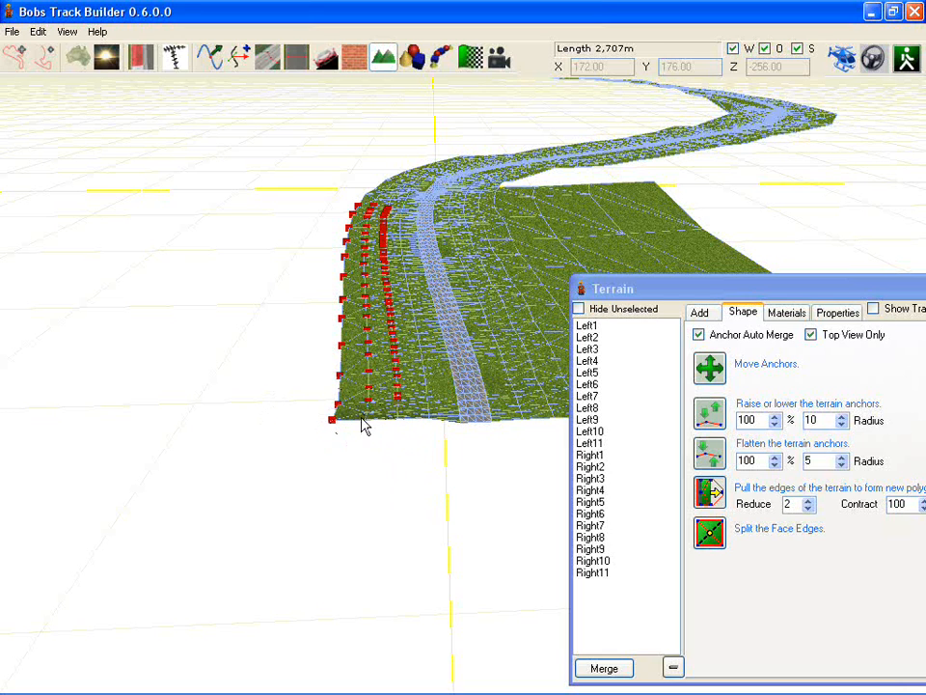
drag(365, 426, 70, 378)
drag(80, 374, 2, 369)
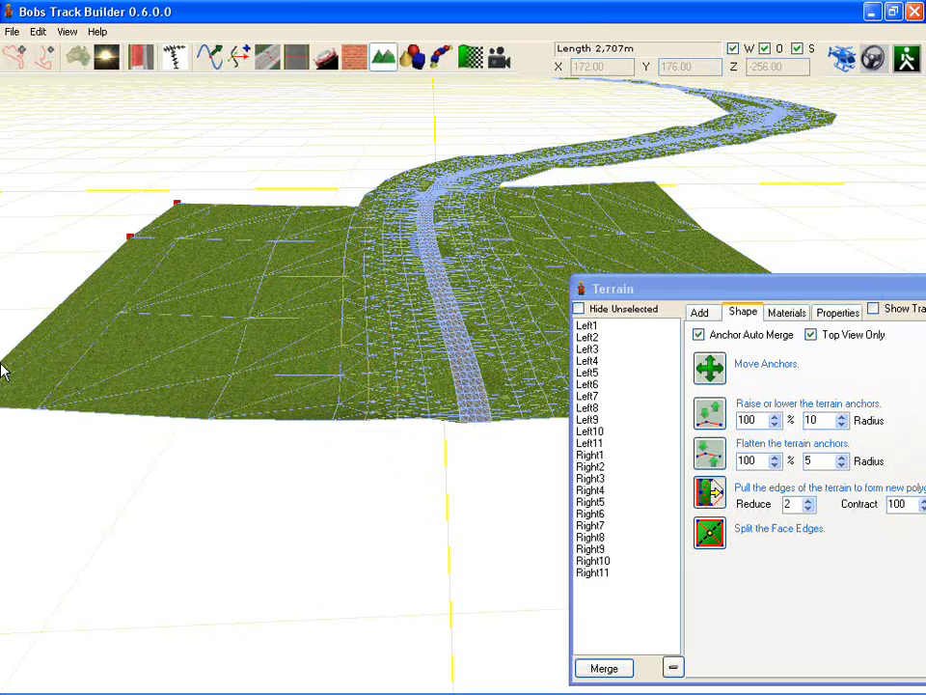
Step: Select the anchors on the facing terrain edges inside the first hairpin and fill the gap between them with new terrain
scroll(269, 264, down, 5)
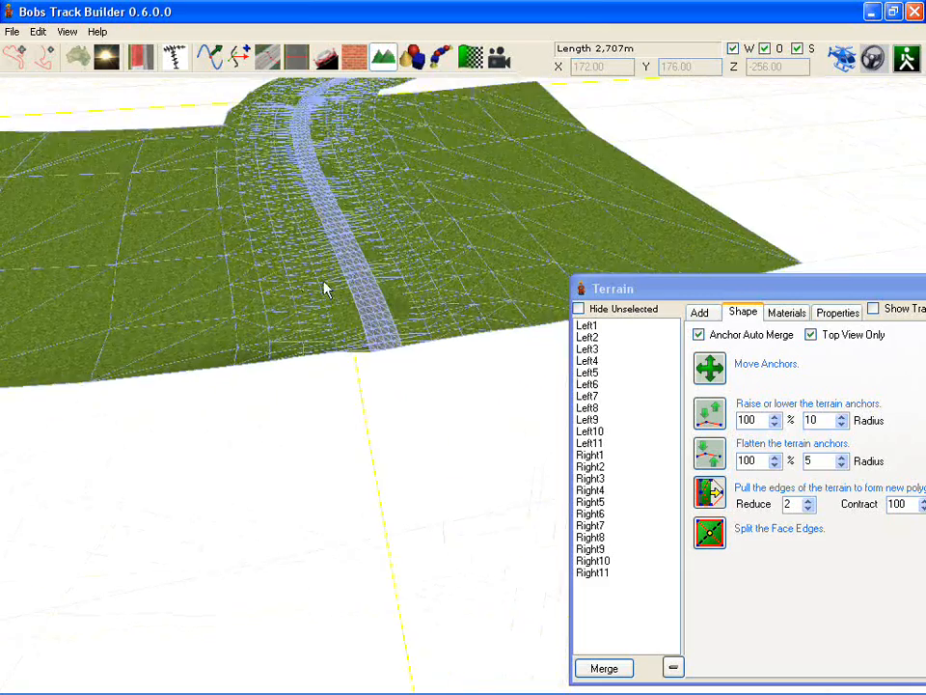
right_drag(285, 302, 258, 453)
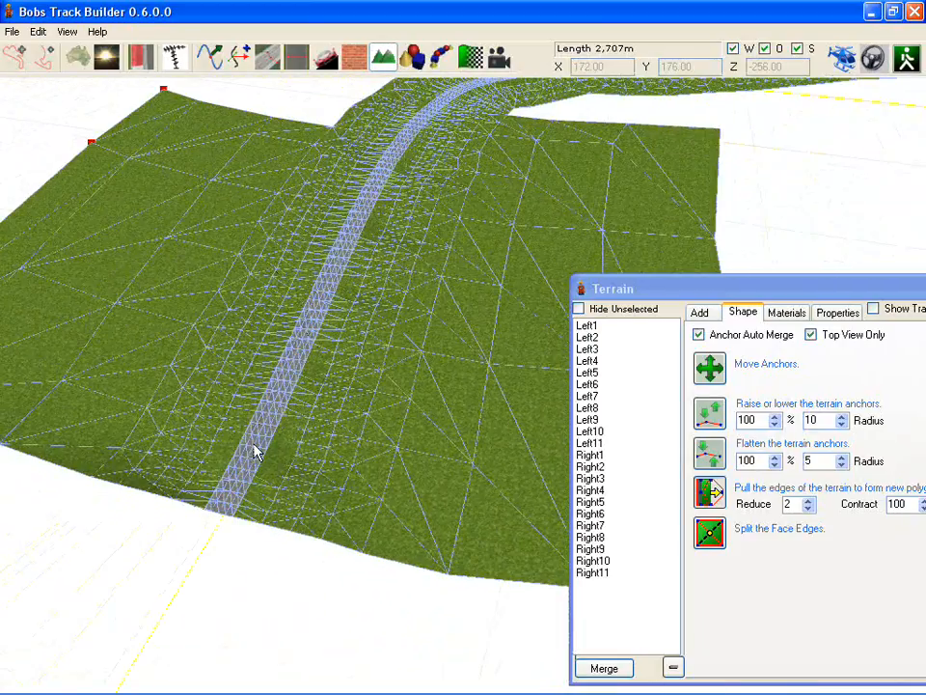
scroll(256, 454, down, 5)
right_drag(256, 449, 401, 277)
scroll(368, 369, up, 3)
scroll(373, 429, up, 5)
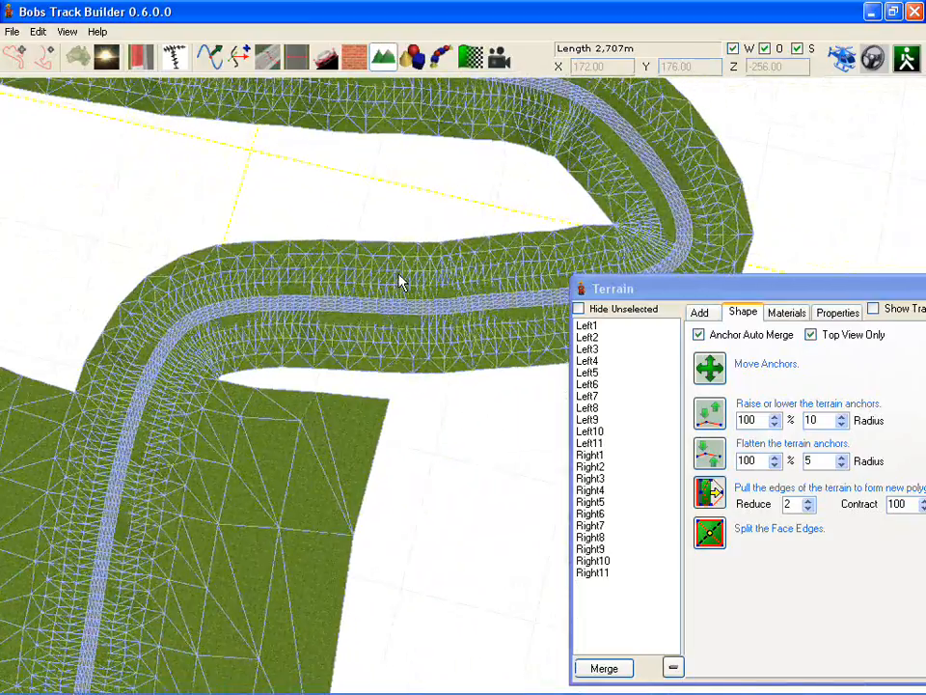
click(709, 370)
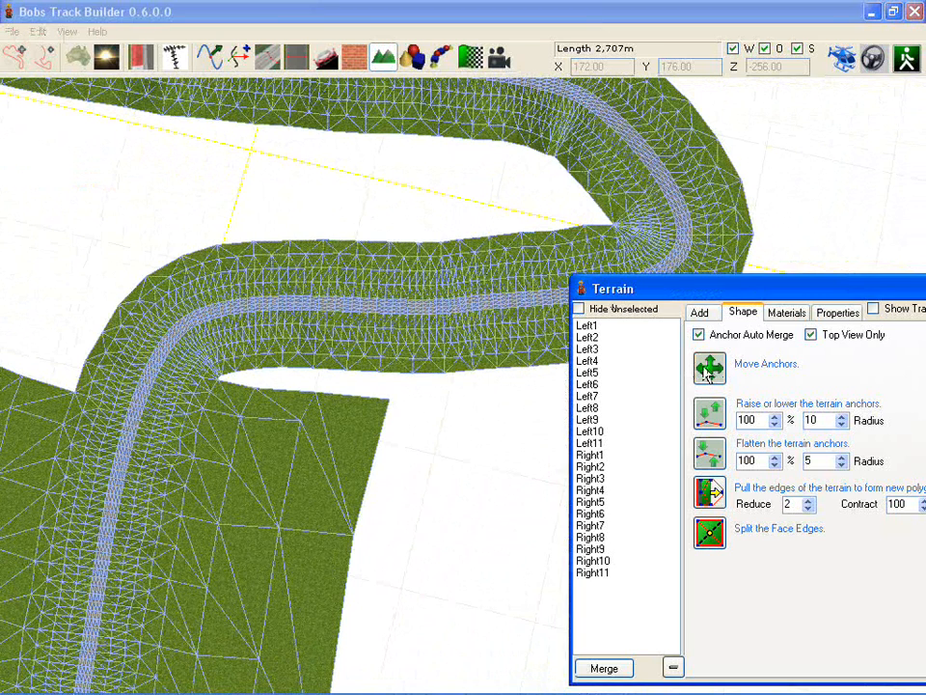
right_click(454, 196)
click(479, 260)
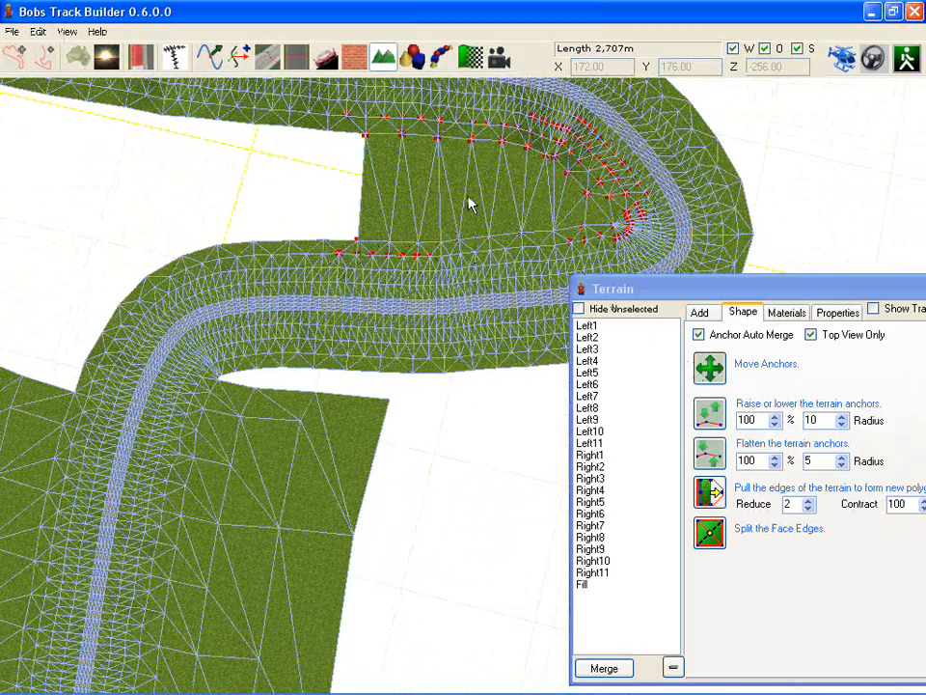
Step: Select a few anchors on both facing terrain edges further from the hairpin and fill between them with a narrow connecting strip
mouse_move(470, 205)
right_down()
mouse_move(423, 136)
mouse_move(310, 72)
mouse_move(338, 58)
mouse_move(482, 214)
right_up()
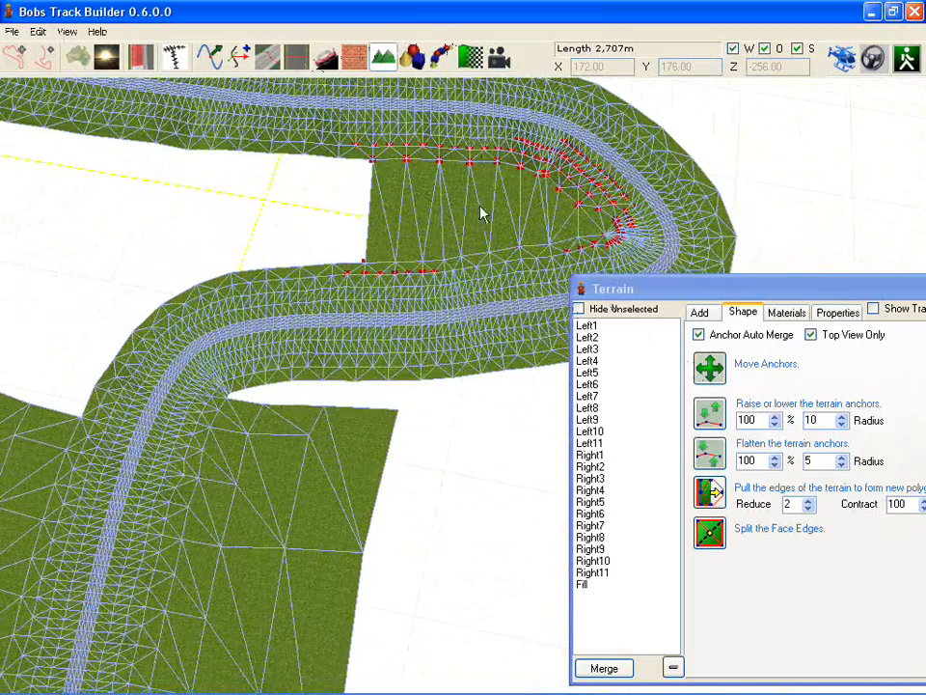
scroll(487, 221, up, 6)
middle_drag(479, 217, 453, 306)
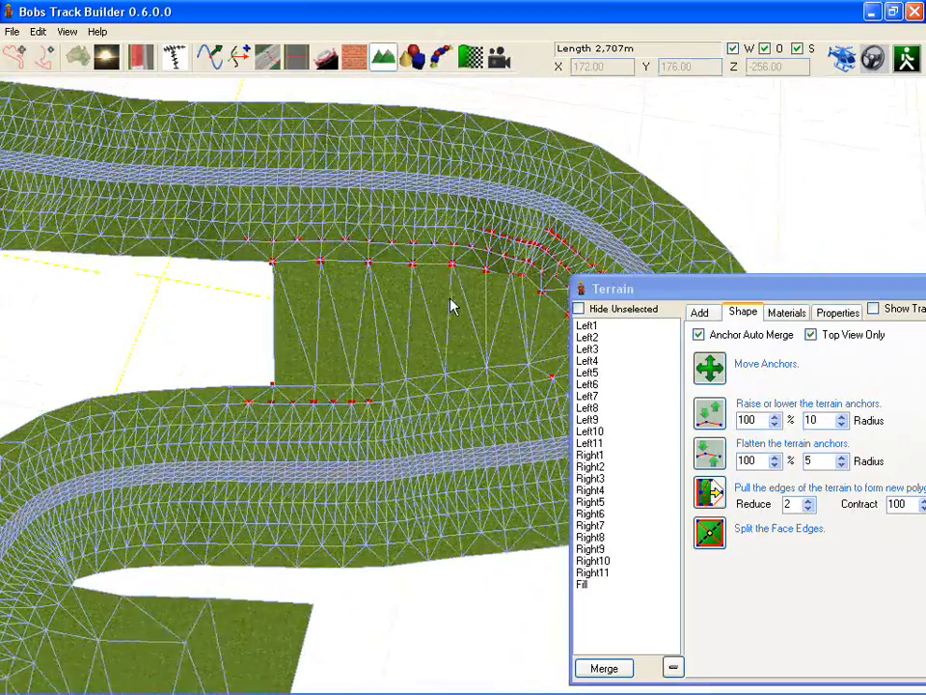
right_drag(452, 306, 421, 384)
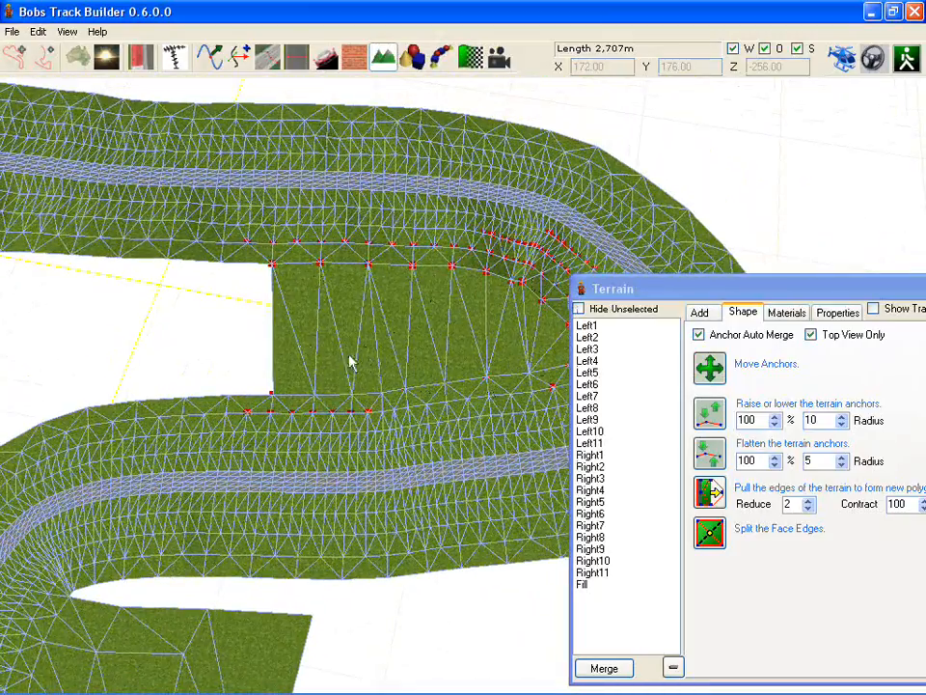
right_drag(352, 362, 422, 344)
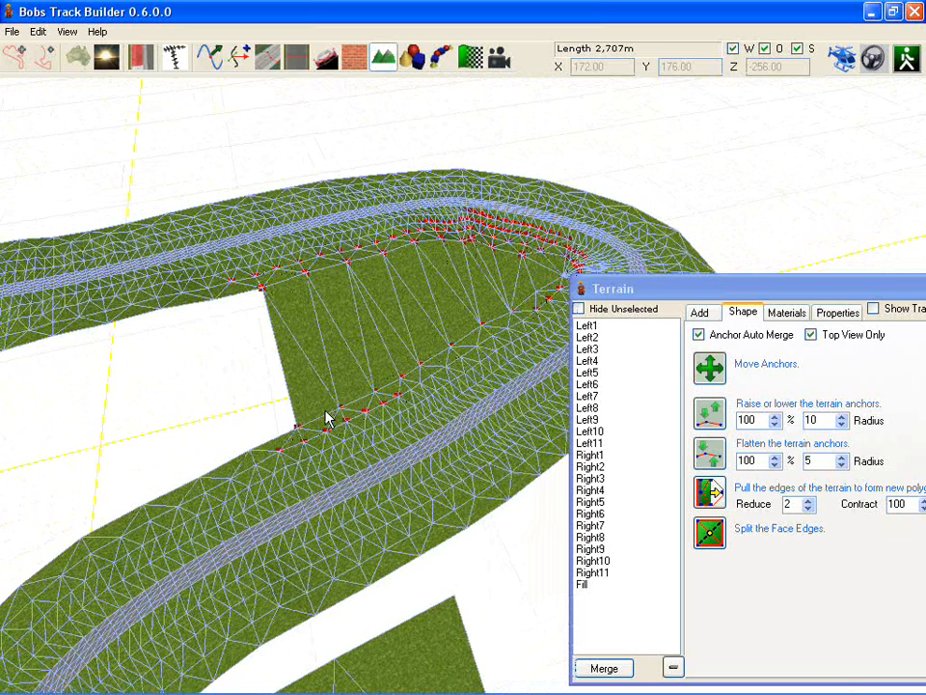
right_drag(299, 333, 143, 412)
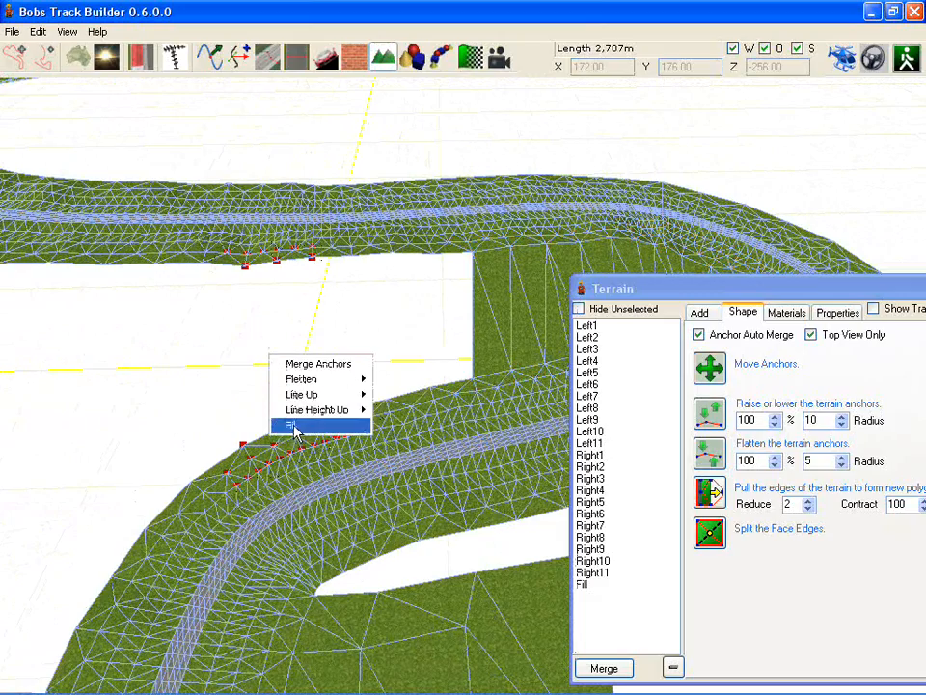
click(292, 425)
Step: Set Contract to 50, pull the inner terrain edge of the next hairpin inward in rows, and merge the end anchors into one point
right_drag(297, 428, 302, 363)
right_drag(294, 313, 387, 545)
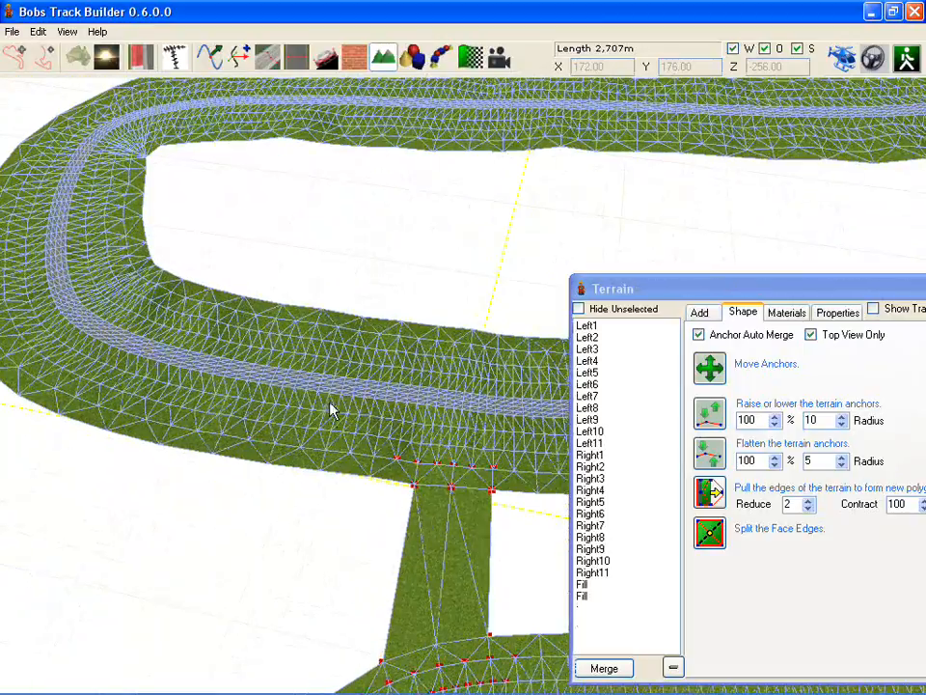
right_drag(324, 130, 349, 190)
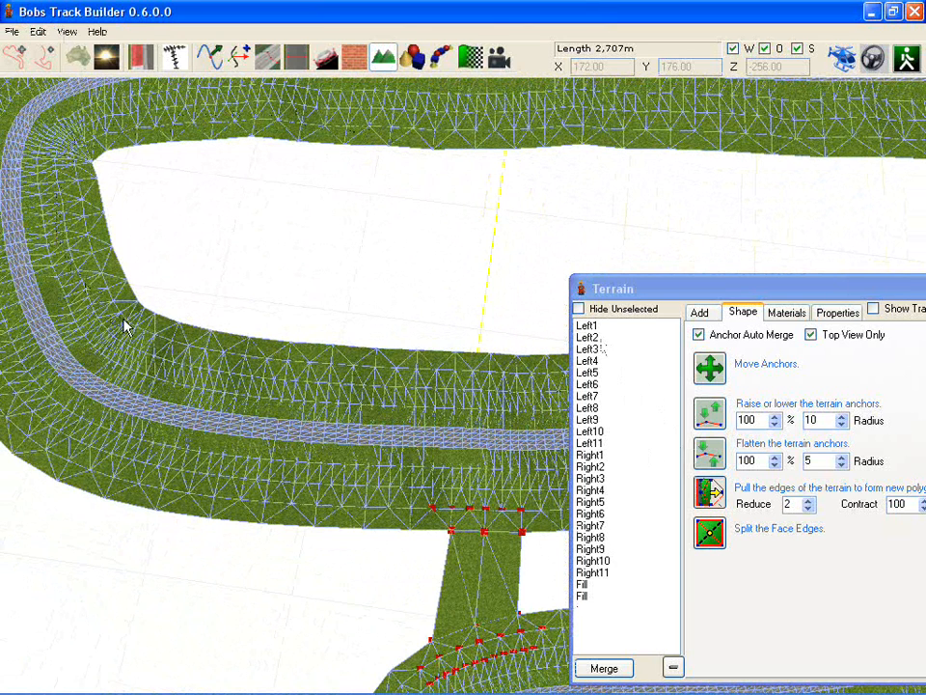
click(498, 344)
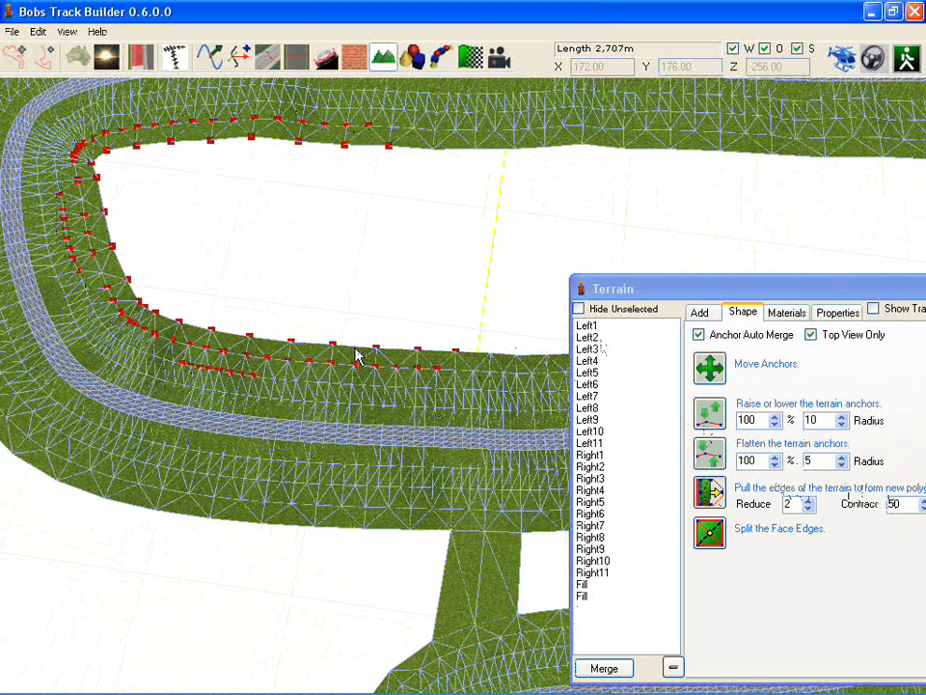
drag(354, 352, 323, 274)
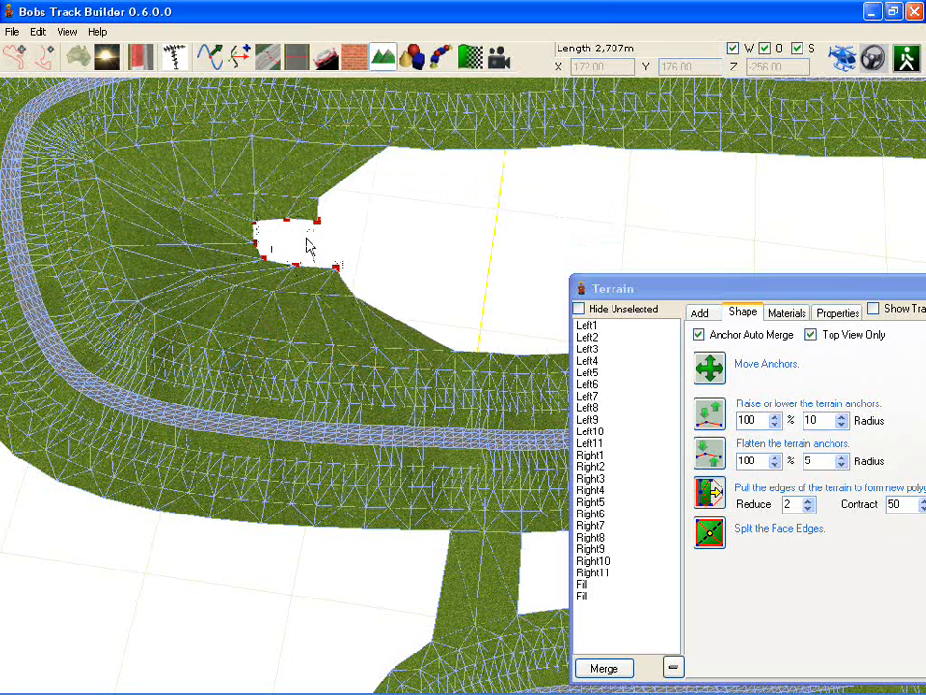
drag(309, 246, 302, 244)
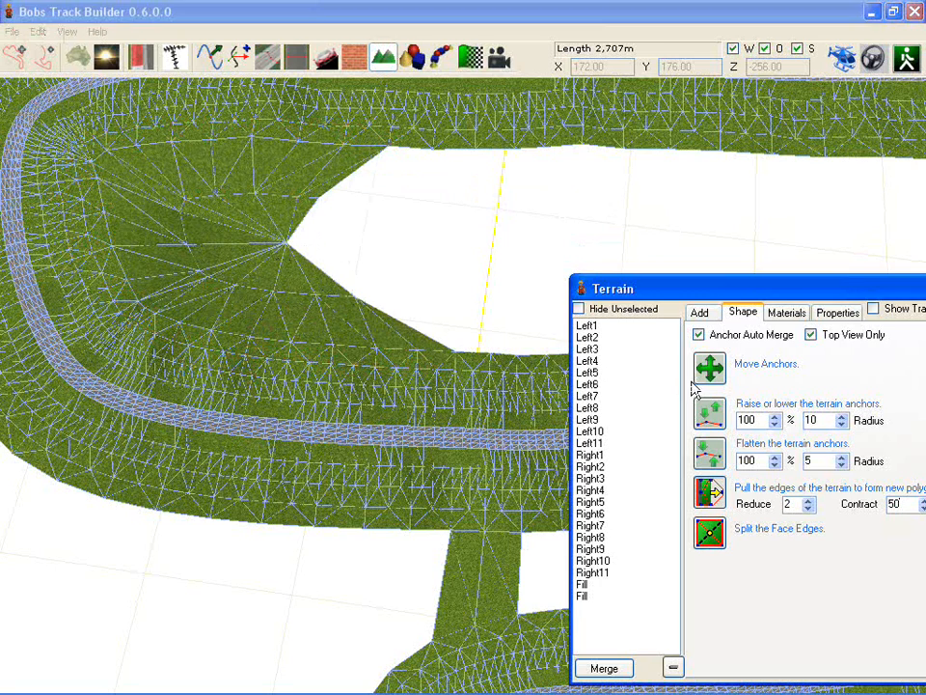
Step: Return to the track's start and use the raise or lower anchors tool at 100 % with radius 10 on the terrain beside the road
middle_drag(241, 262, 518, 513)
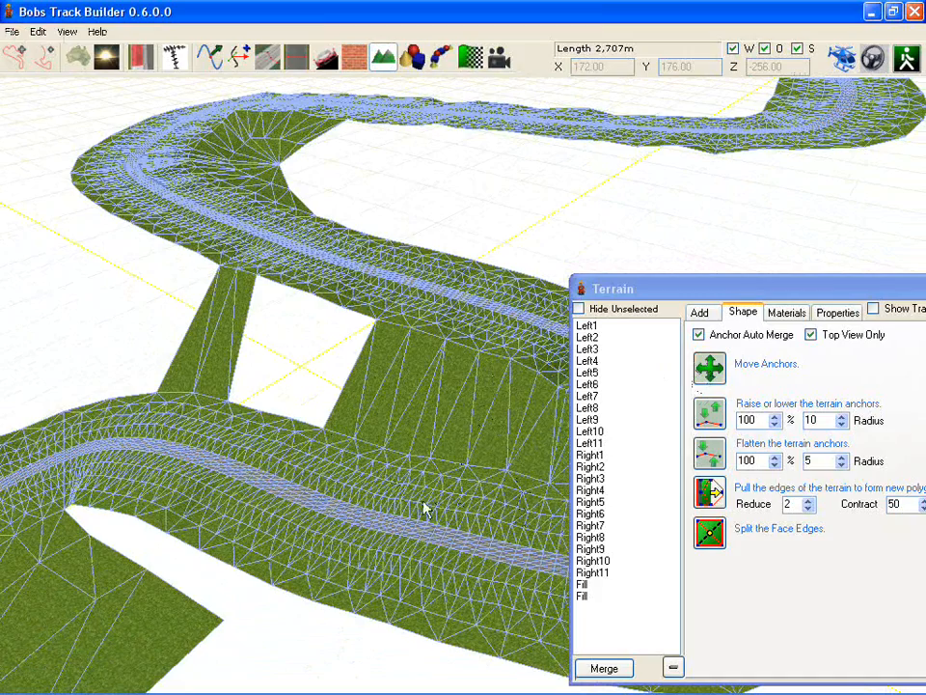
middle_drag(407, 383, 434, 302)
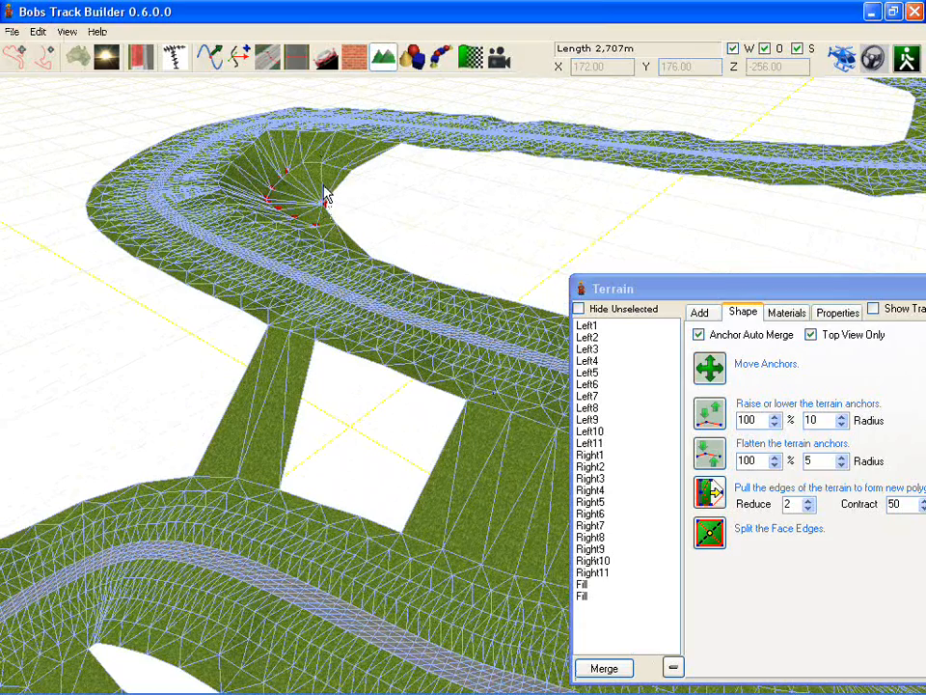
middle_drag(323, 193, 352, 461)
scroll(326, 472, up, 10)
click(711, 421)
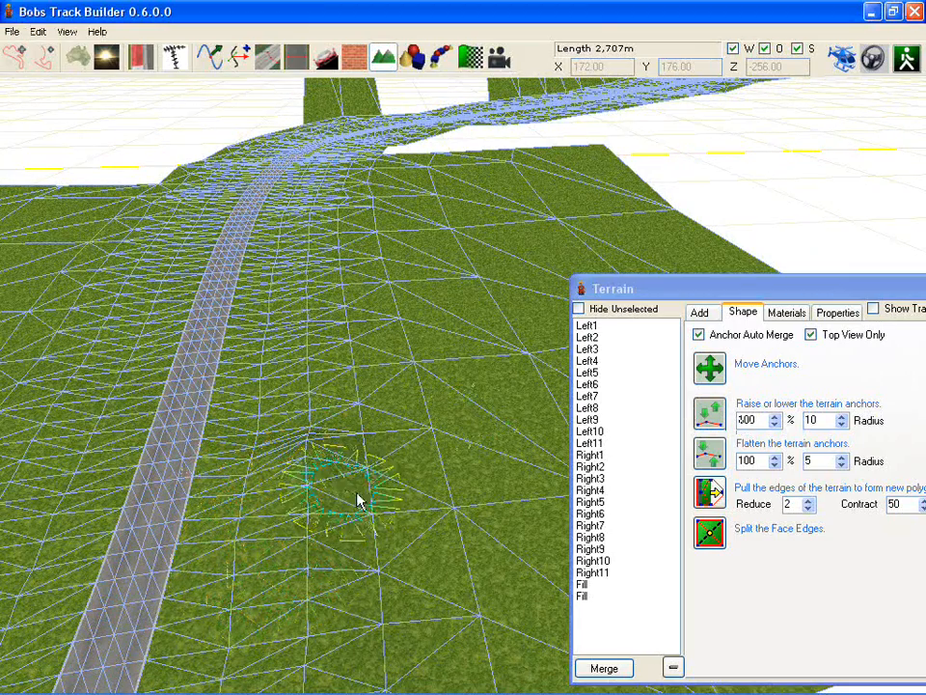
right_drag(432, 513, 393, 617)
mouse_move(370, 236)
right_down()
mouse_move(362, 173)
mouse_move(368, 215)
right_up()
middle_drag(371, 221, 371, 442)
scroll(371, 443, up, 2)
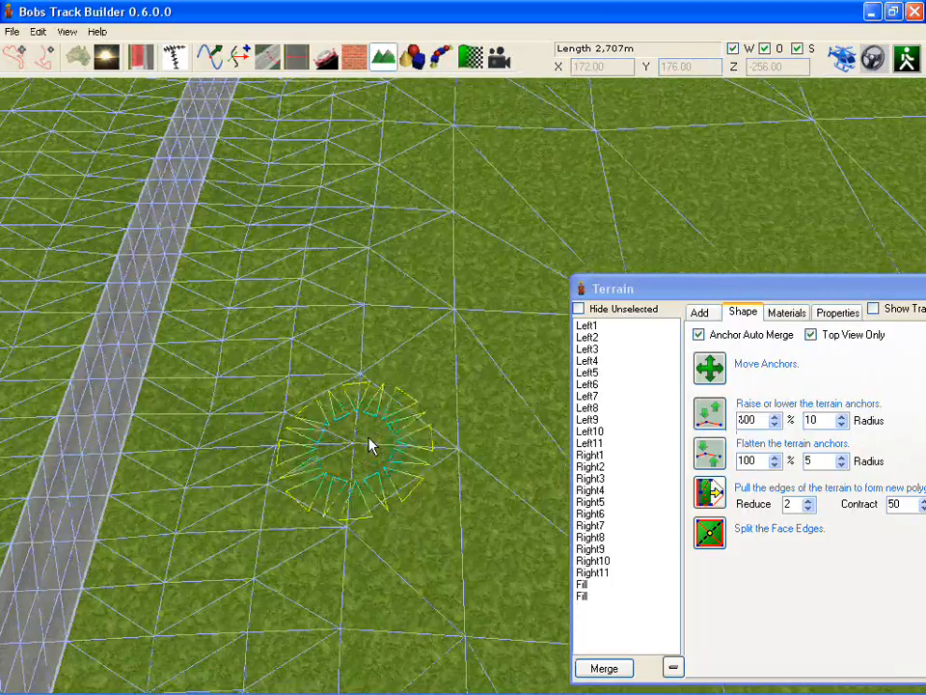
mouse_move(361, 424)
right_down()
mouse_move(344, 404)
mouse_move(355, 390)
mouse_move(354, 409)
right_up()
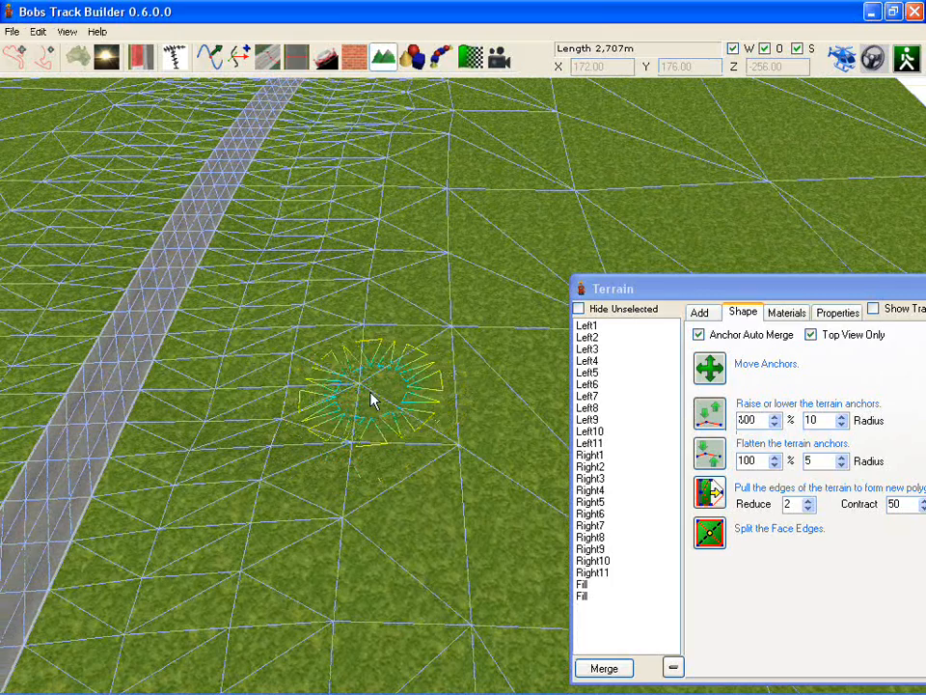
middle_drag(413, 330, 97, 337)
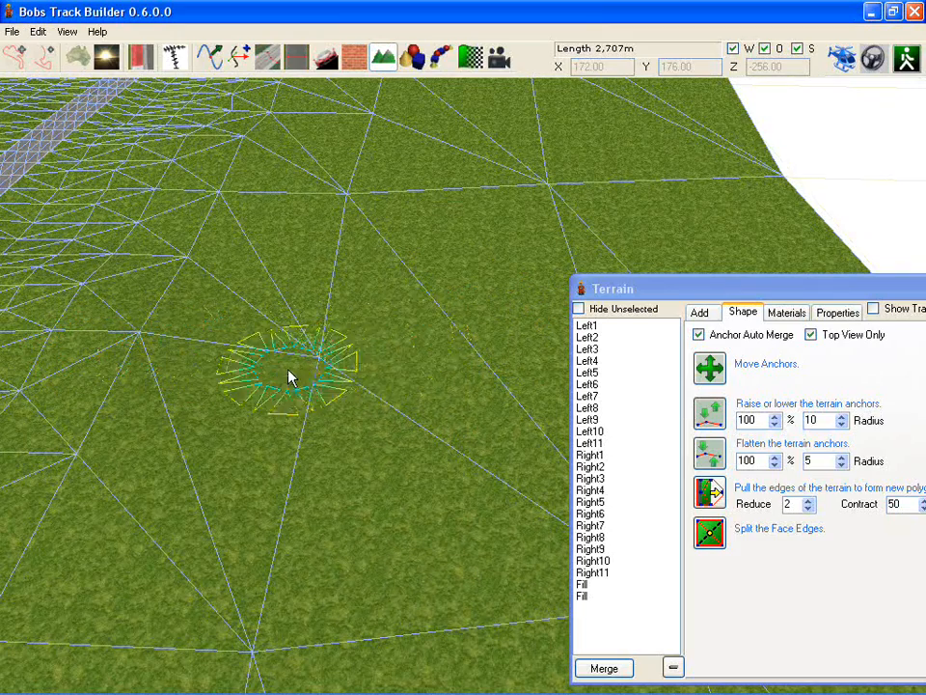
mouse_move(289, 375)
right_down()
mouse_move(526, 222)
mouse_move(454, 303)
right_up()
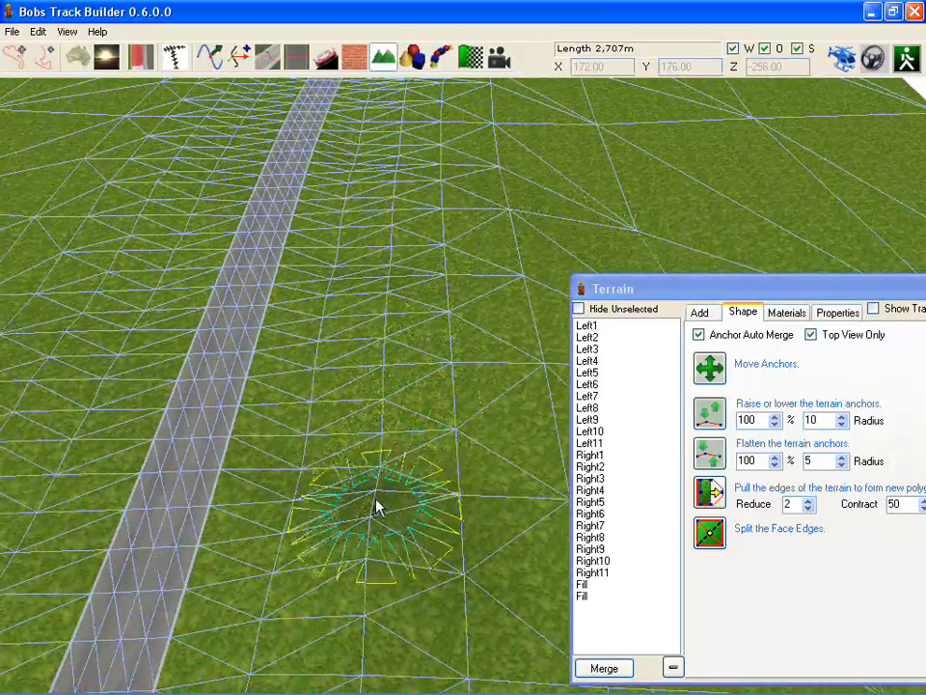
mouse_move(377, 504)
right_down()
mouse_move(552, 441)
mouse_move(404, 409)
mouse_move(288, 432)
mouse_move(312, 501)
mouse_move(357, 463)
mouse_move(387, 546)
mouse_move(358, 509)
mouse_move(422, 488)
right_up()
Step: Set the raise or lower anchors radius to 20 and reshape a wider patch of terrain beside the road near the start
click(812, 420)
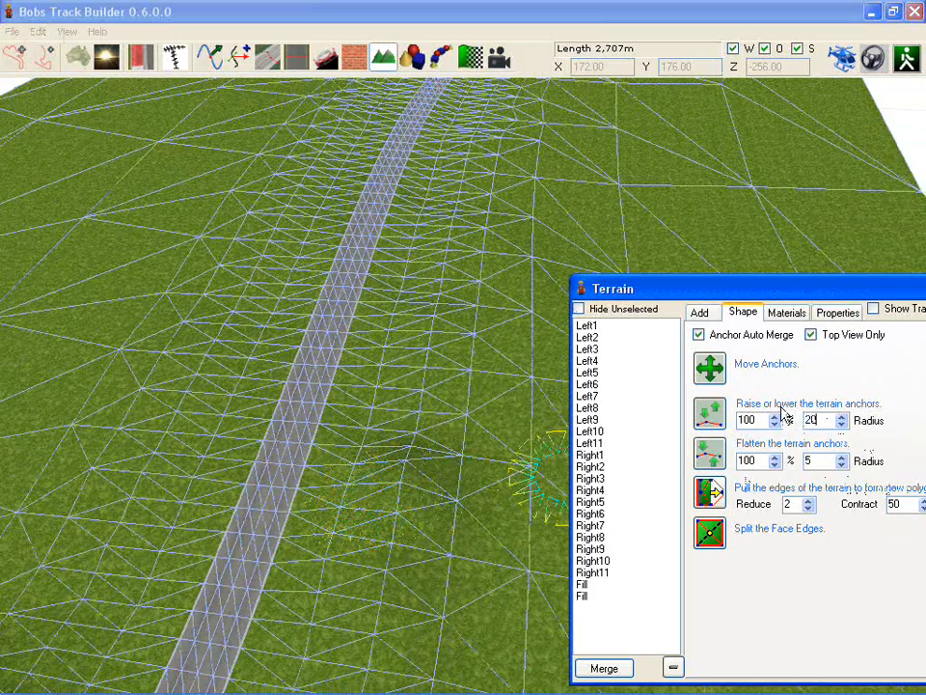
scroll(420, 453, up, 2)
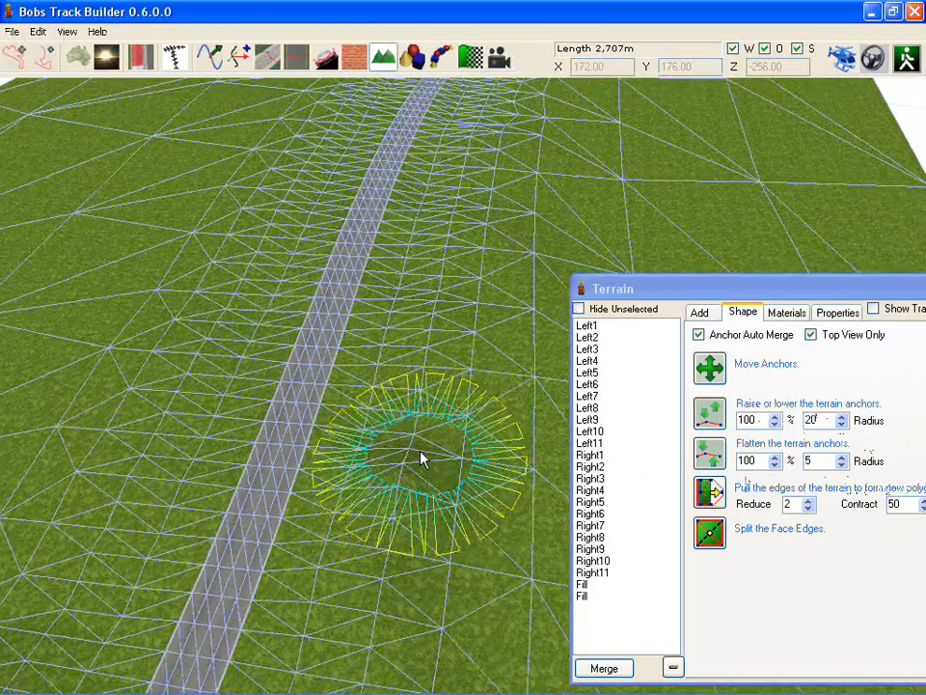
mouse_move(420, 453)
right_down()
mouse_move(298, 432)
mouse_move(258, 436)
right_up()
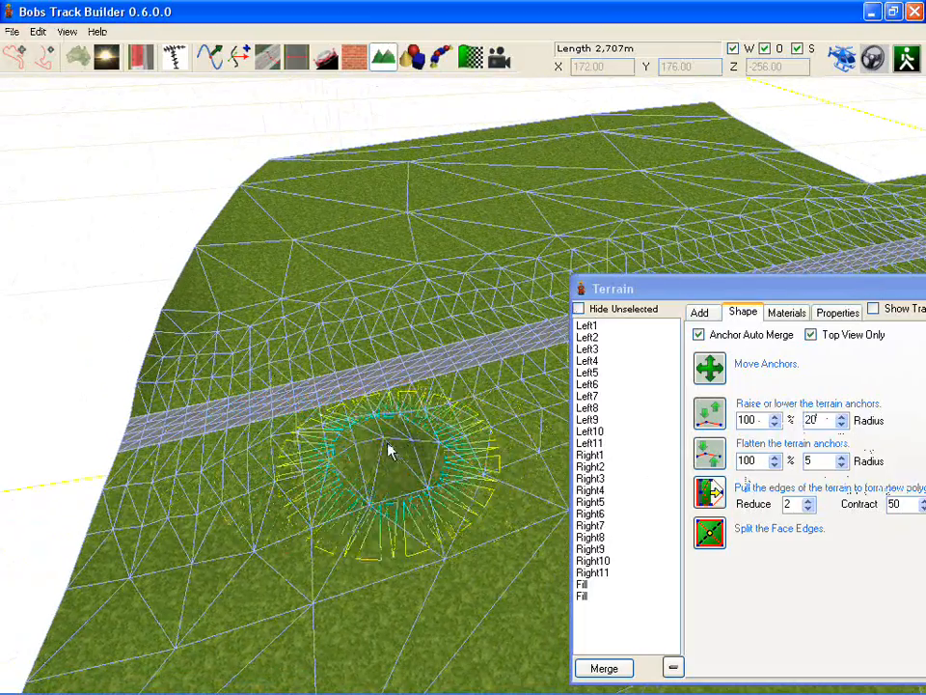
right_drag(497, 378, 682, 351)
right_drag(476, 442, 525, 451)
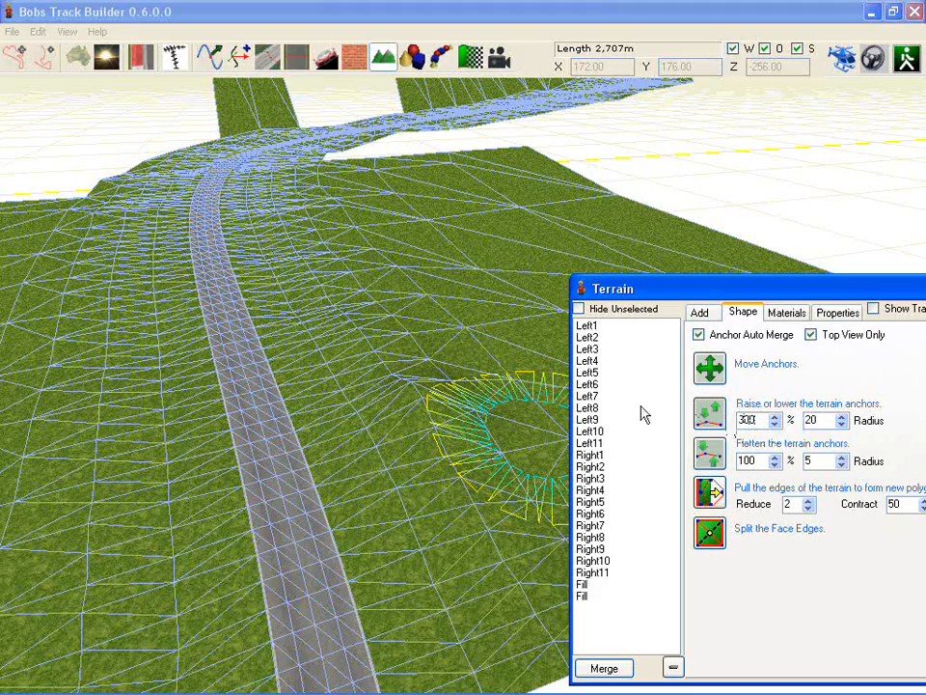
Step: Set the raise or lower strength to 300 % and sink the terrain right beside the road into a deep ditch
mouse_move(380, 400)
mouse_down()
mouse_move(388, 451)
mouse_move(396, 447)
mouse_move(463, 564)
mouse_move(438, 559)
mouse_move(414, 483)
mouse_move(440, 591)
mouse_move(422, 541)
mouse_move(439, 569)
mouse_move(432, 567)
mouse_up()
right_drag(431, 568, 506, 540)
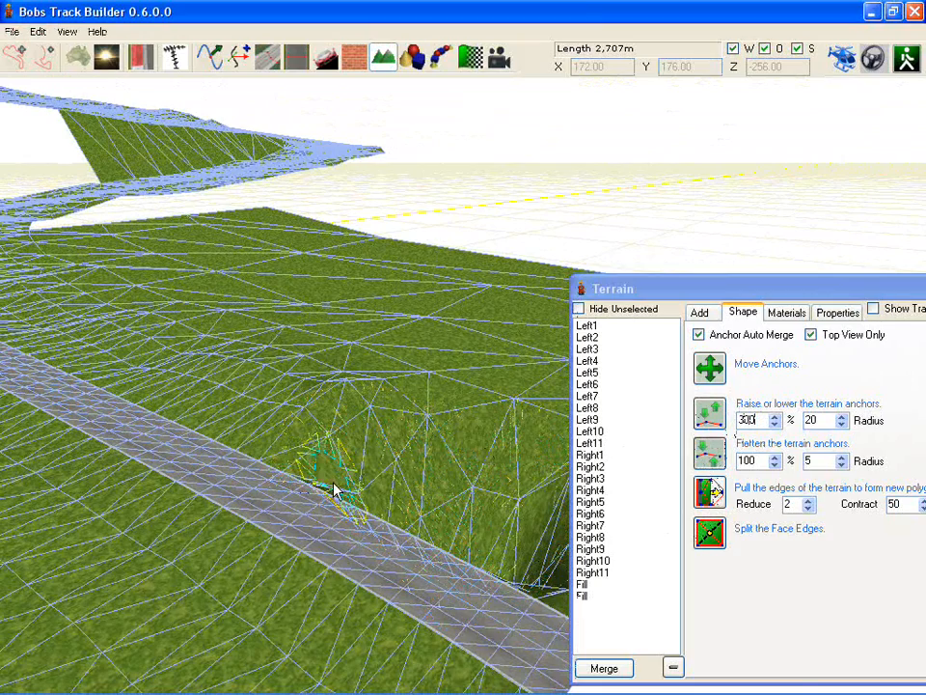
right_drag(333, 482, 120, 463)
scroll(253, 535, down, 4)
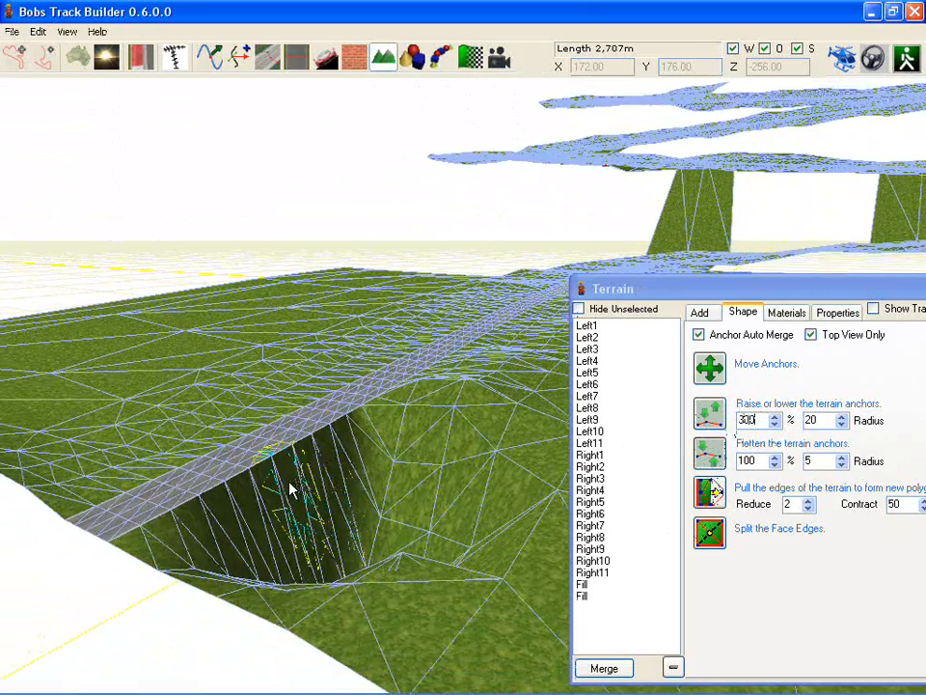
right_drag(291, 488, 445, 534)
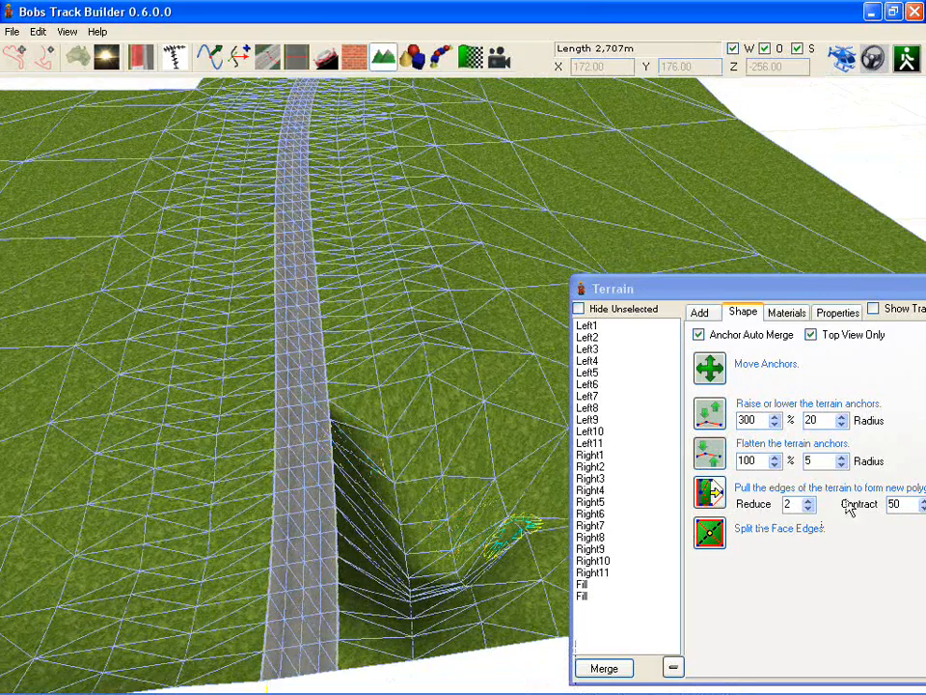
Step: Set the flatten anchors tool to 10 % with radius 30 and gradually smooth the ditch beside the road
drag(812, 459, 751, 463)
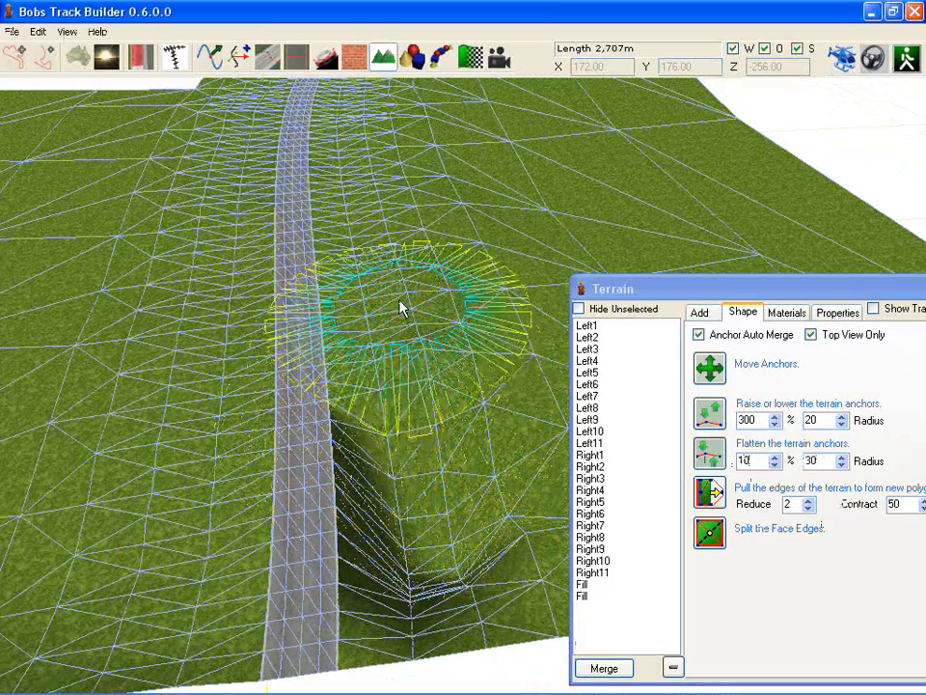
middle_drag(456, 371, 224, 388)
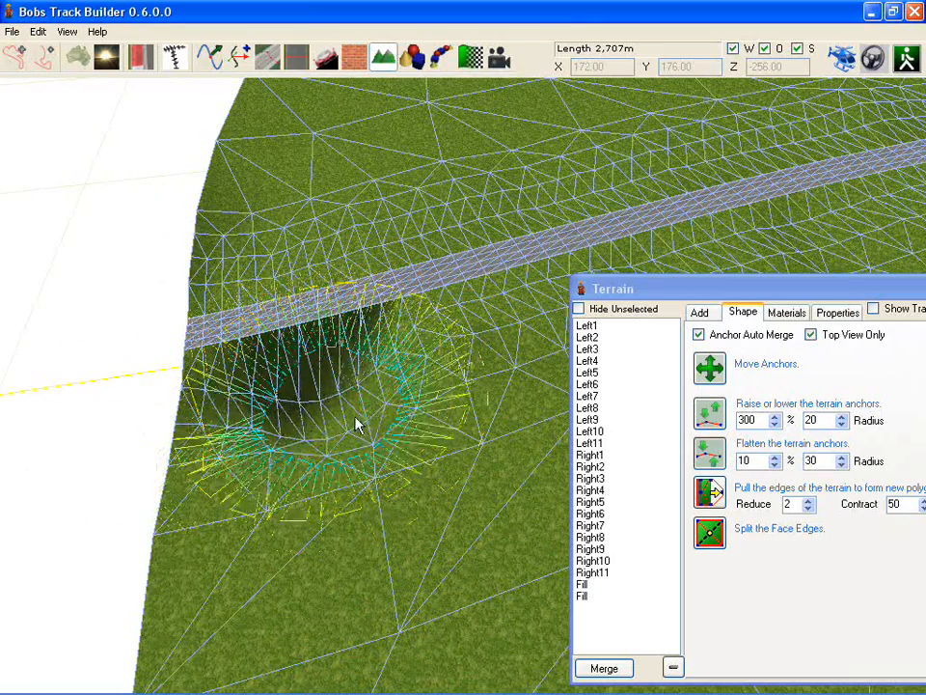
middle_drag(360, 389, 472, 349)
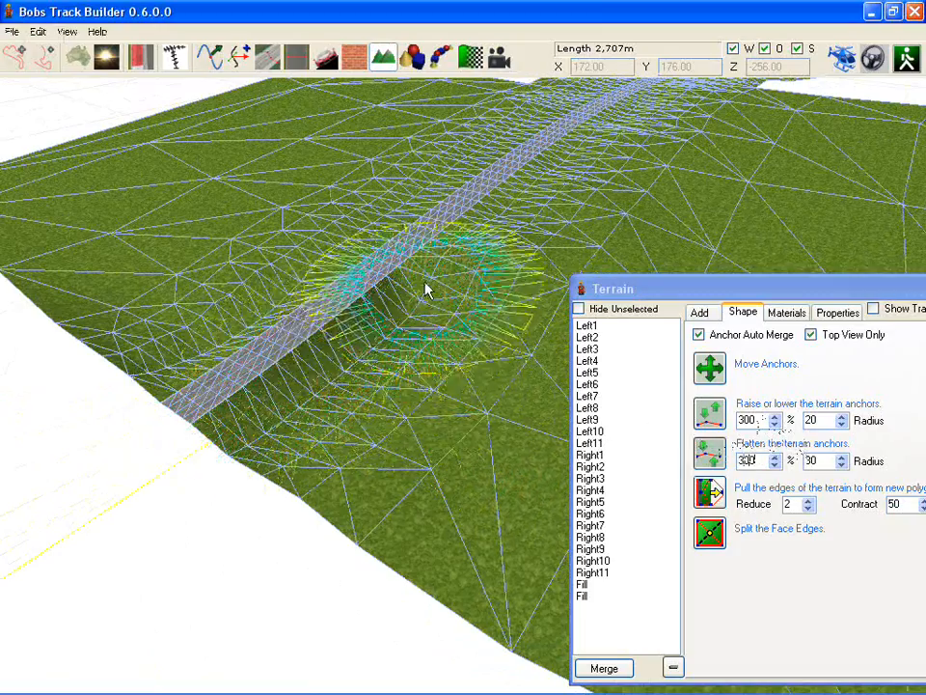
Step: Set the flatten strength to 300 % and level the ditch and the surrounding terrain on both sides of the road
middle_drag(429, 290, 591, 273)
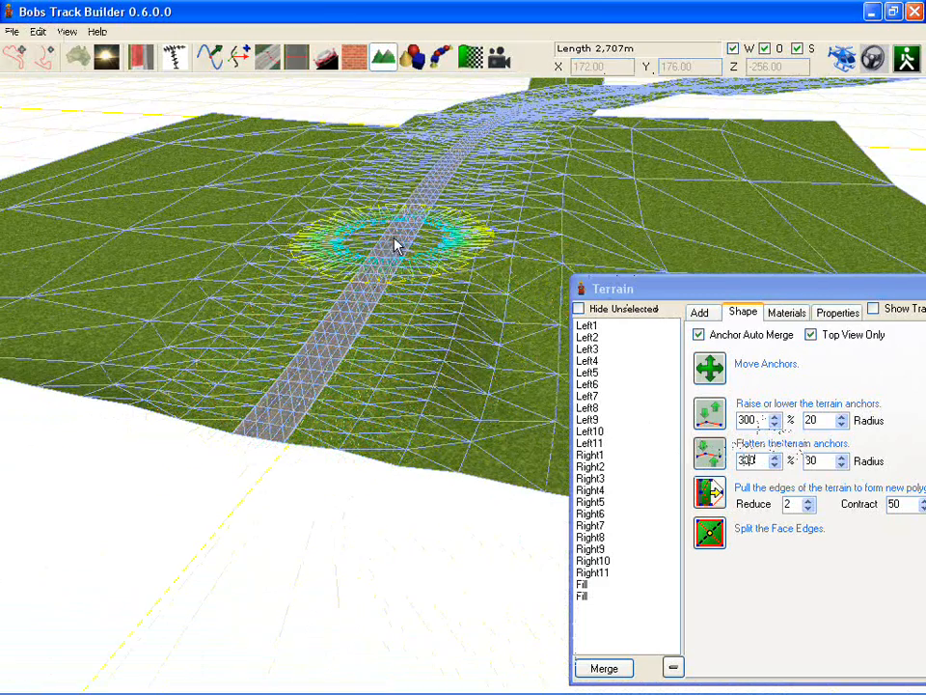
mouse_move(377, 267)
middle_down()
mouse_move(261, 222)
mouse_move(358, 234)
mouse_move(348, 307)
mouse_move(438, 279)
mouse_move(459, 289)
mouse_move(519, 246)
middle_up()
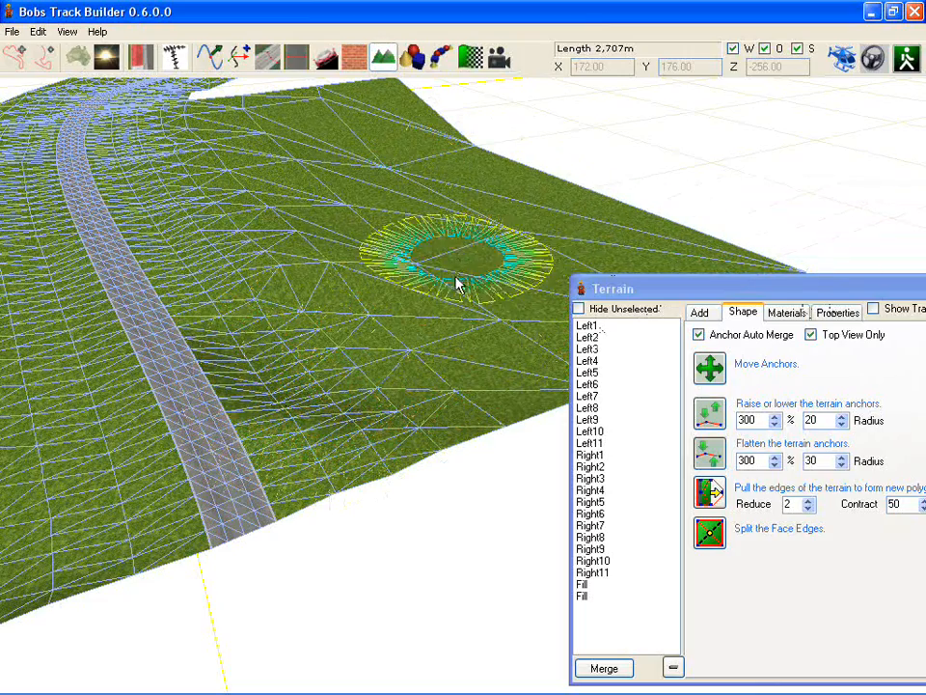
mouse_move(412, 306)
middle_down()
mouse_move(294, 237)
mouse_move(145, 268)
middle_up()
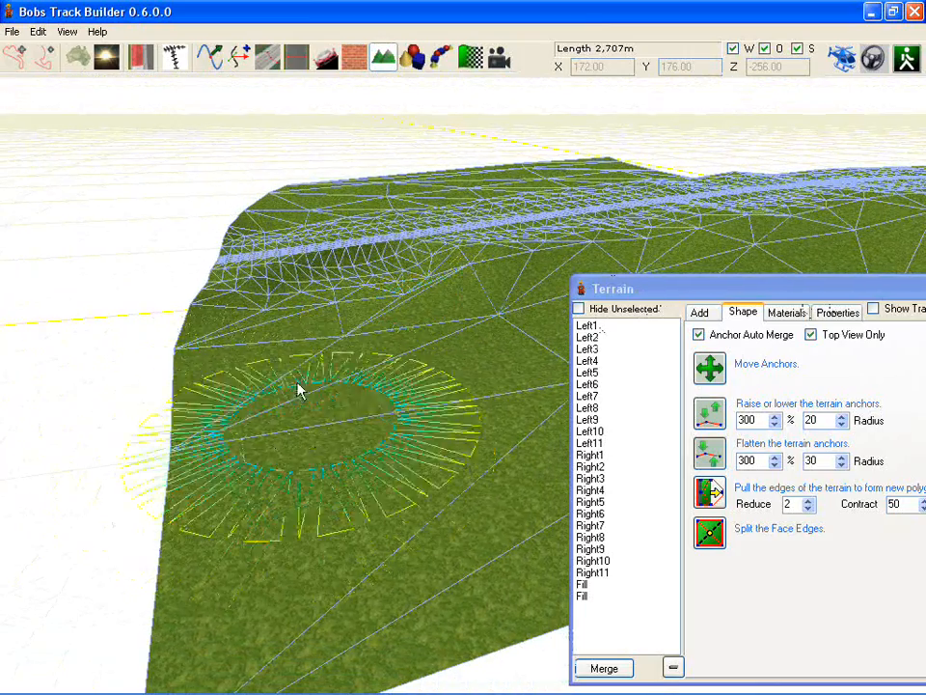
mouse_move(310, 347)
middle_down()
mouse_move(300, 306)
mouse_move(329, 244)
mouse_move(555, 408)
mouse_move(436, 394)
middle_up()
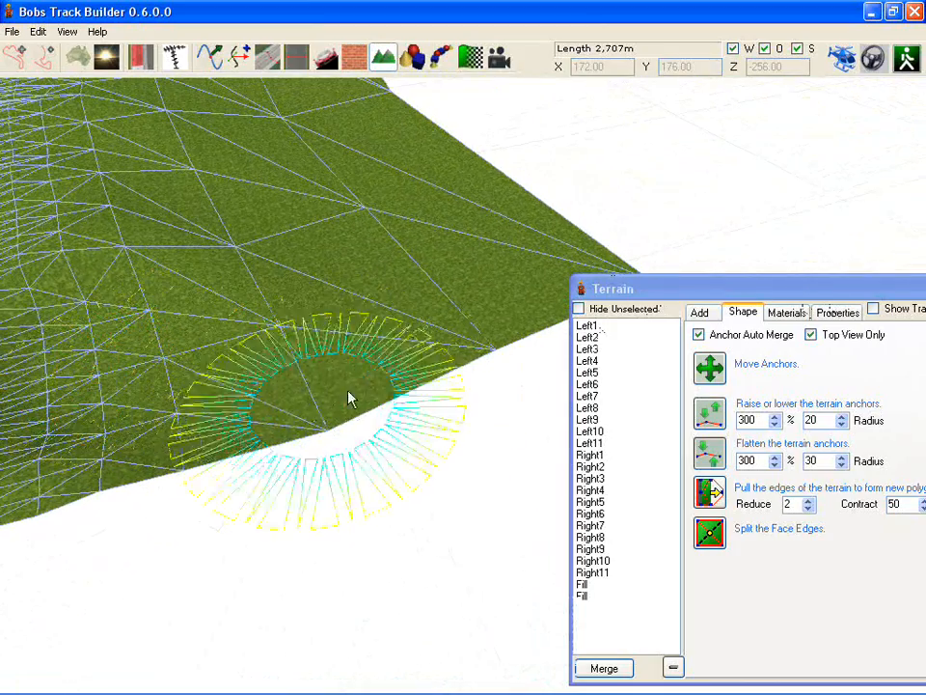
mouse_move(423, 337)
middle_down()
mouse_move(157, 313)
mouse_move(133, 287)
mouse_move(273, 295)
mouse_move(262, 291)
middle_up()
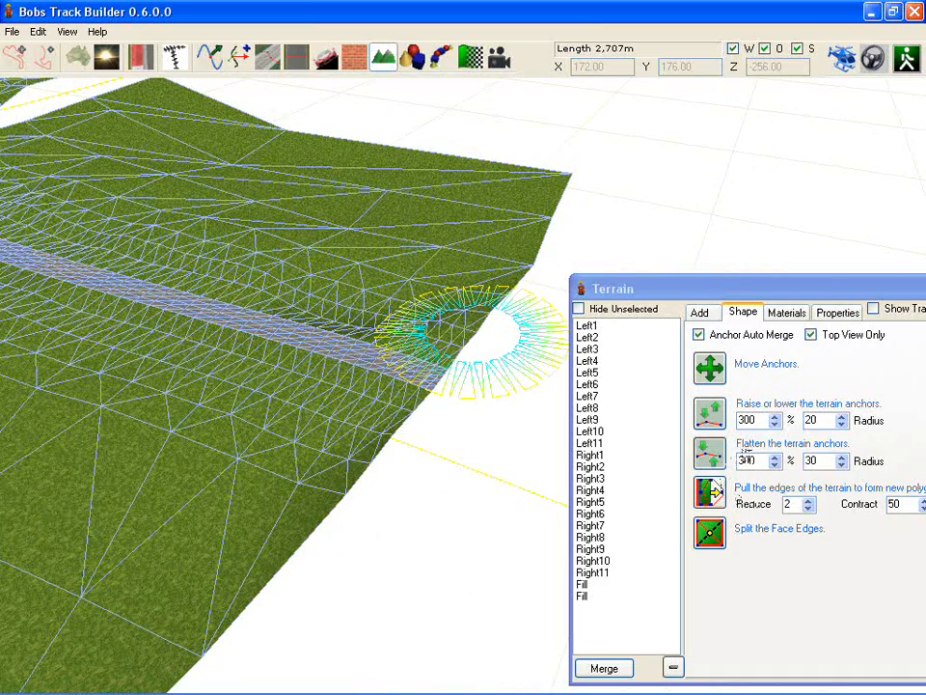
mouse_move(376, 366)
middle_down()
mouse_move(266, 302)
mouse_move(229, 299)
mouse_move(230, 289)
middle_up()
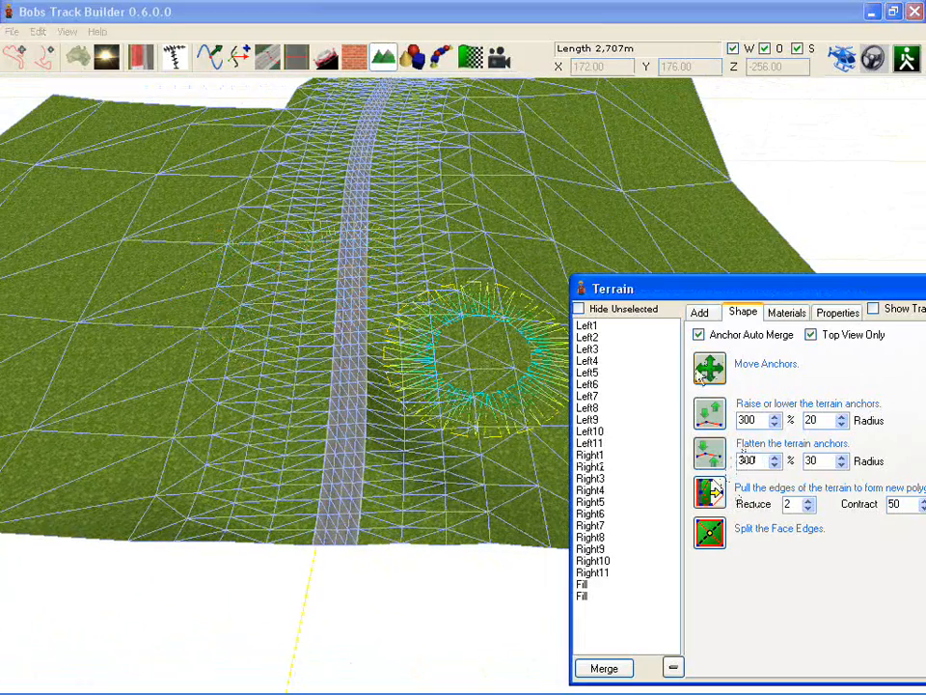
Step: Select a few terrain faces beside the road for material editing, first with Single and then with Lasso selection
click(783, 313)
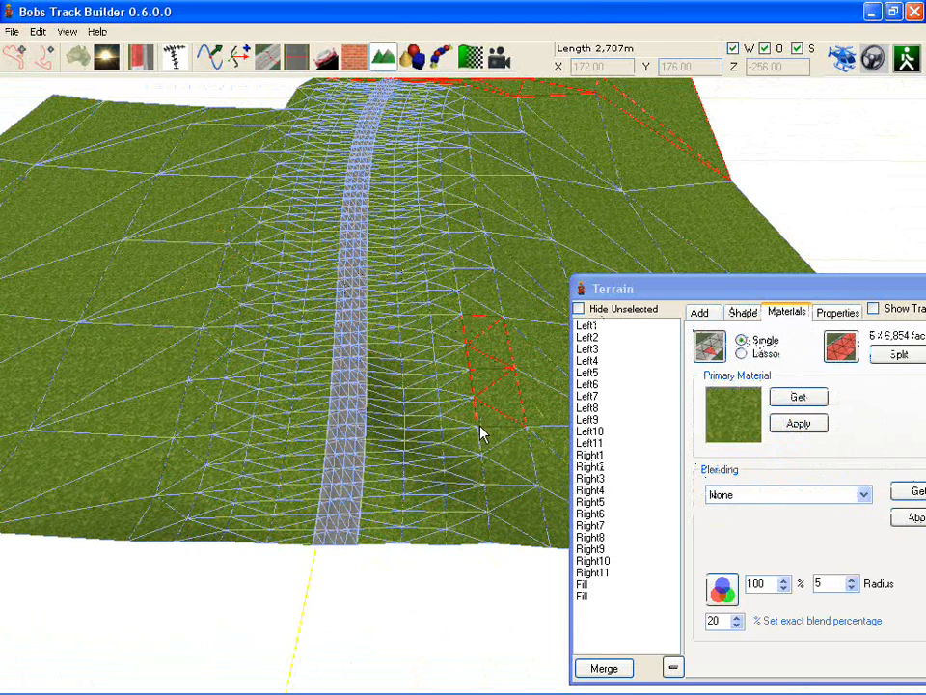
click(741, 354)
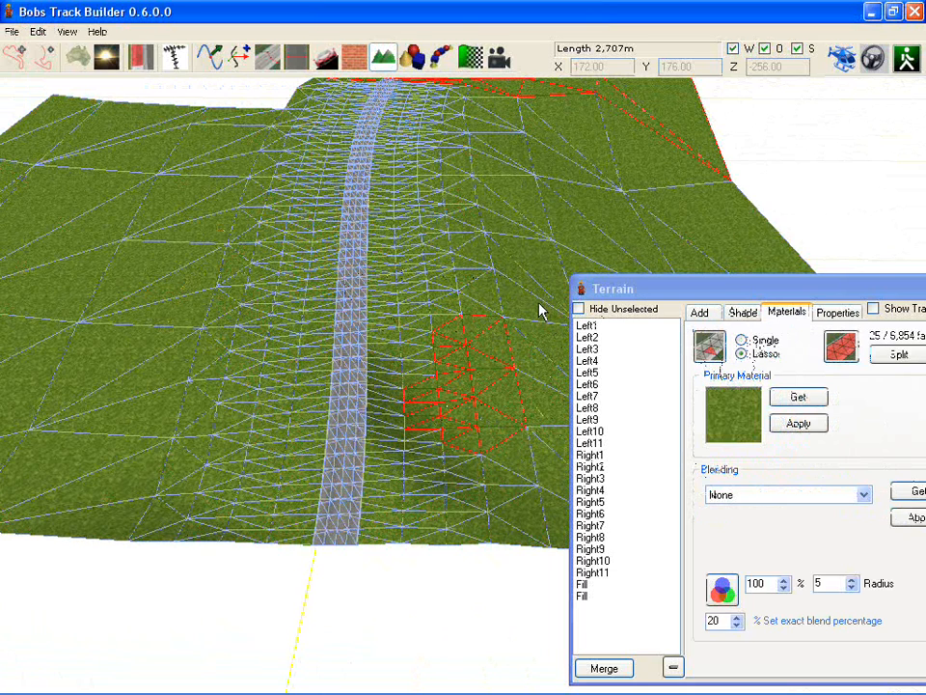
scroll(463, 335, up, 2)
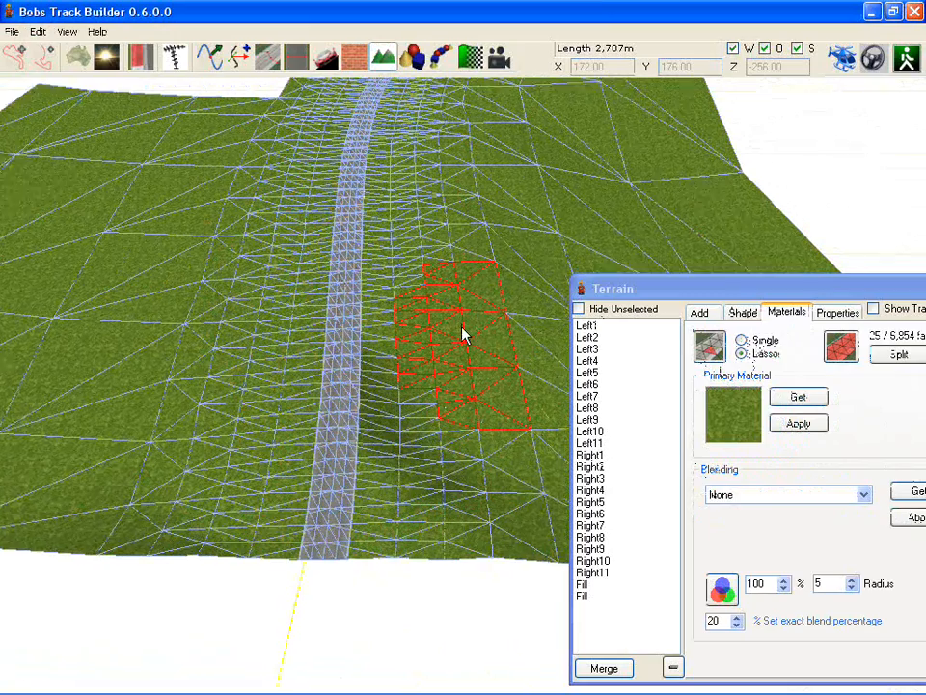
Step: Select all terrain faces and apply Another Material blending with the brown gravel texture as the second material
click(836, 353)
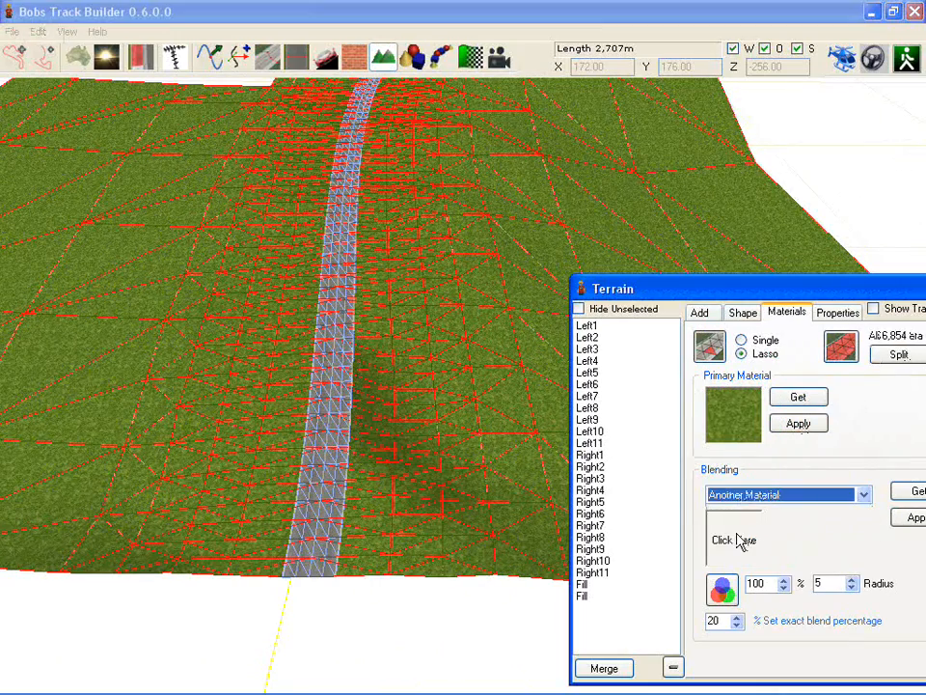
click(729, 536)
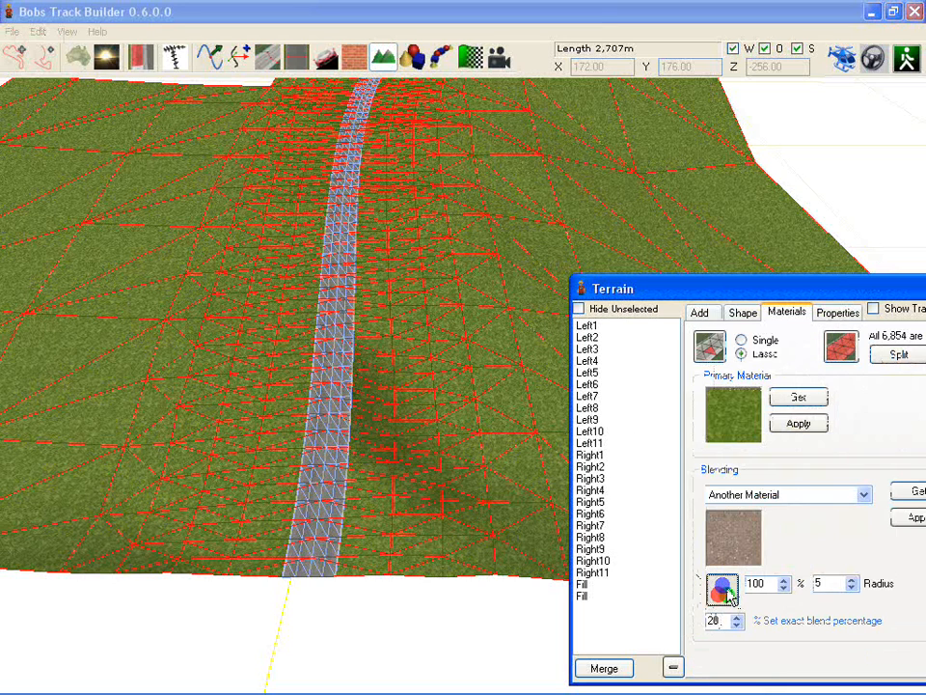
Step: Paint the gravel blend at 100 % with radius 20 in patches on the grass on both sides of the road near the start
click(723, 589)
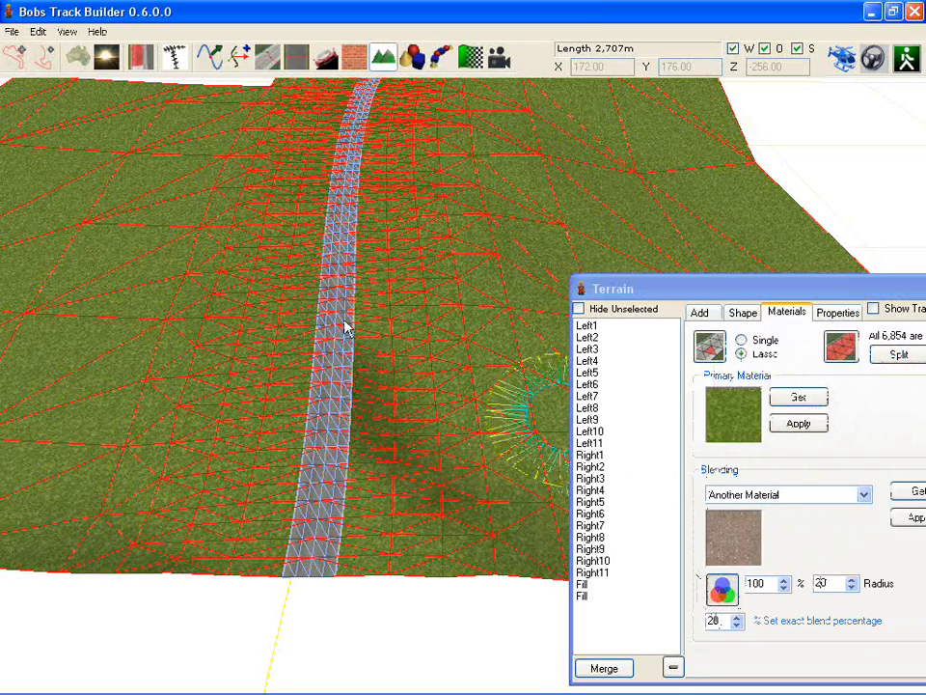
mouse_move(433, 368)
mouse_down()
mouse_move(430, 276)
mouse_move(415, 280)
mouse_up()
mouse_move(374, 283)
right_down()
mouse_move(316, 236)
mouse_move(386, 268)
mouse_move(317, 300)
mouse_move(349, 366)
right_up()
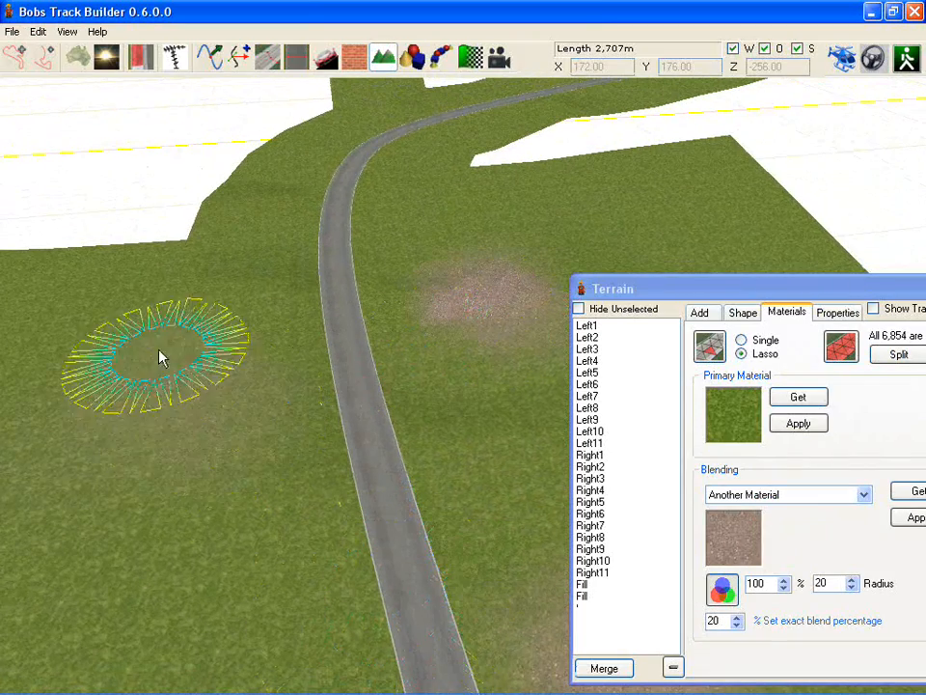
drag(161, 356, 177, 492)
mouse_move(177, 492)
right_down()
mouse_move(97, 396)
mouse_move(142, 379)
mouse_move(145, 368)
right_up()
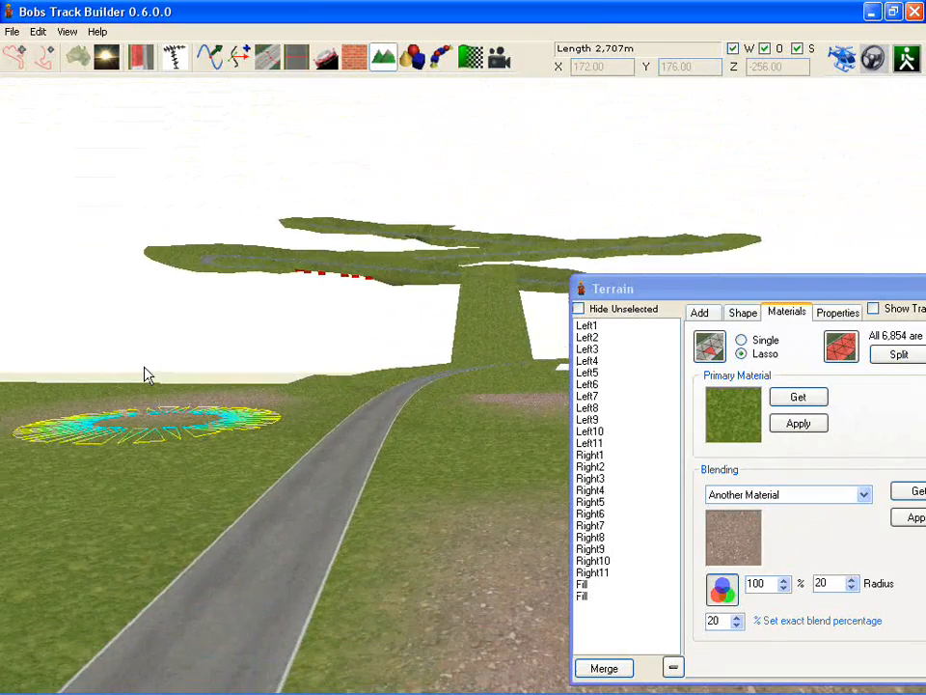
Step: Paint further gravel patches into the grass along the roadside, continuing up to the inside of the first bend
right_drag(323, 468, 376, 560)
mouse_move(384, 526)
mouse_down()
mouse_move(483, 458)
mouse_move(481, 479)
mouse_move(478, 445)
mouse_up()
mouse_move(454, 348)
mouse_down()
mouse_move(457, 428)
mouse_move(443, 423)
mouse_move(436, 328)
mouse_up()
right_drag(436, 328, 595, 275)
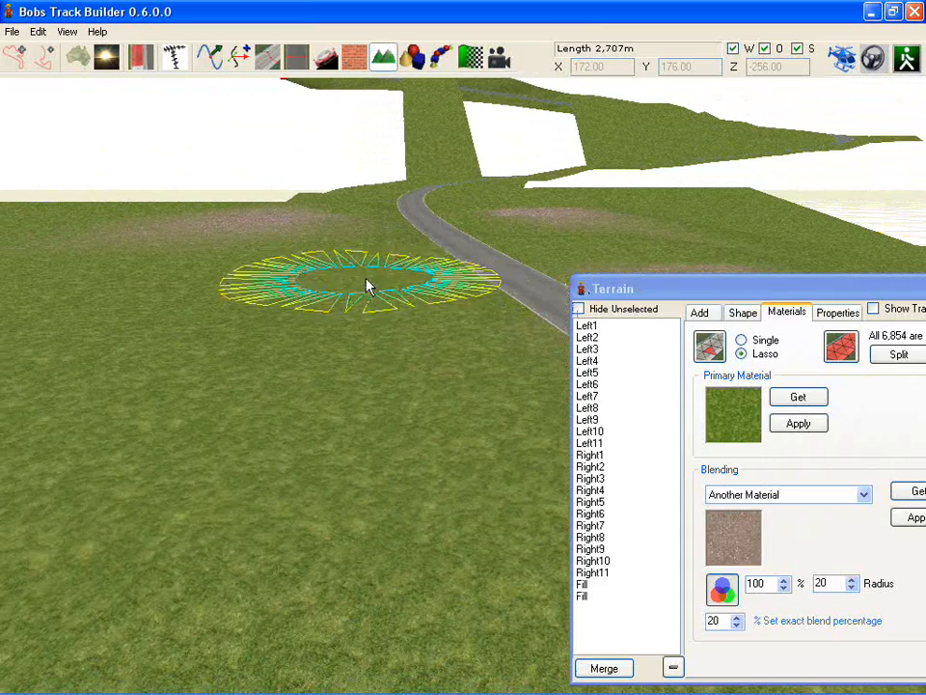
drag(368, 285, 372, 495)
right_drag(414, 258, 376, 294)
scroll(376, 294, down, 6)
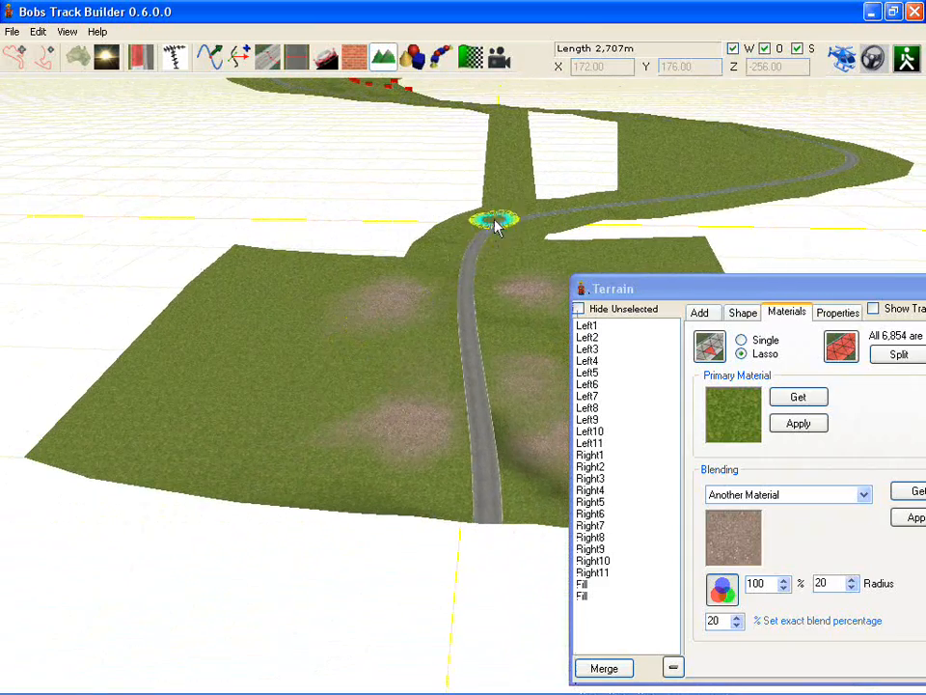
right_drag(493, 220, 481, 277)
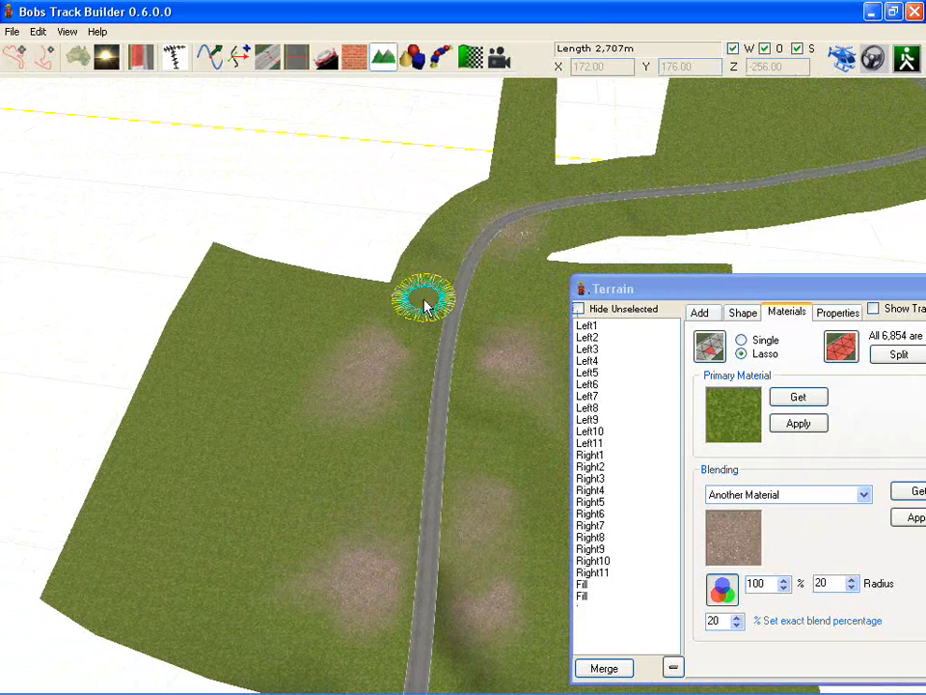